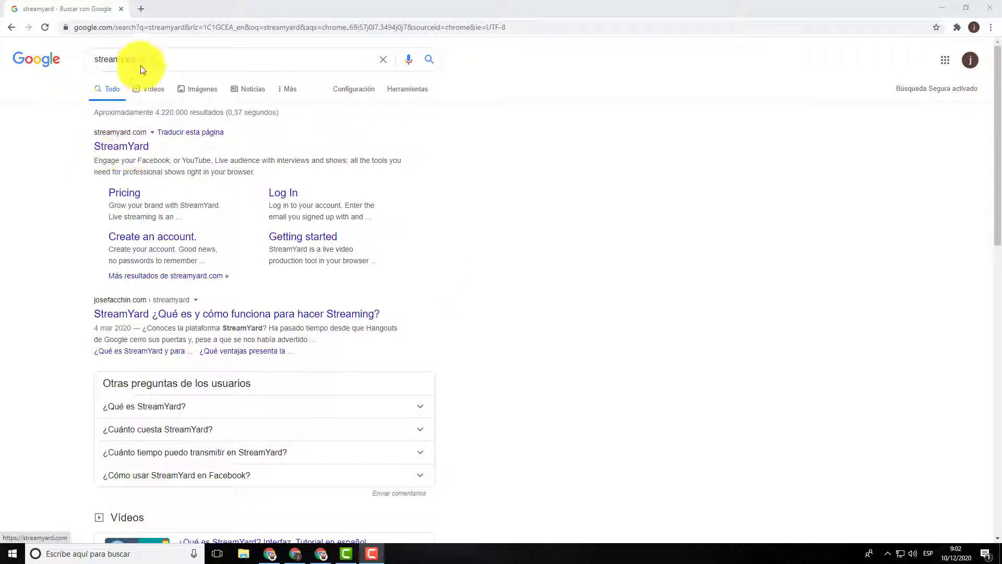
Step: Open the StreamYard website from the Google results for 'streamyard'
left_click(129, 151)
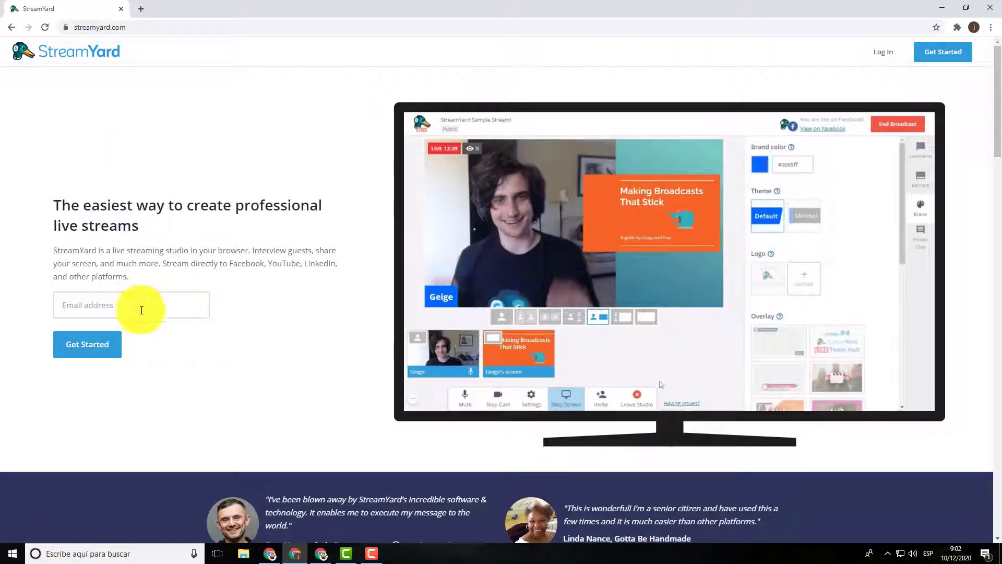
Step: Enter the account's e-mail address in StreamYard and submit it to request a login code
left_click(87, 303)
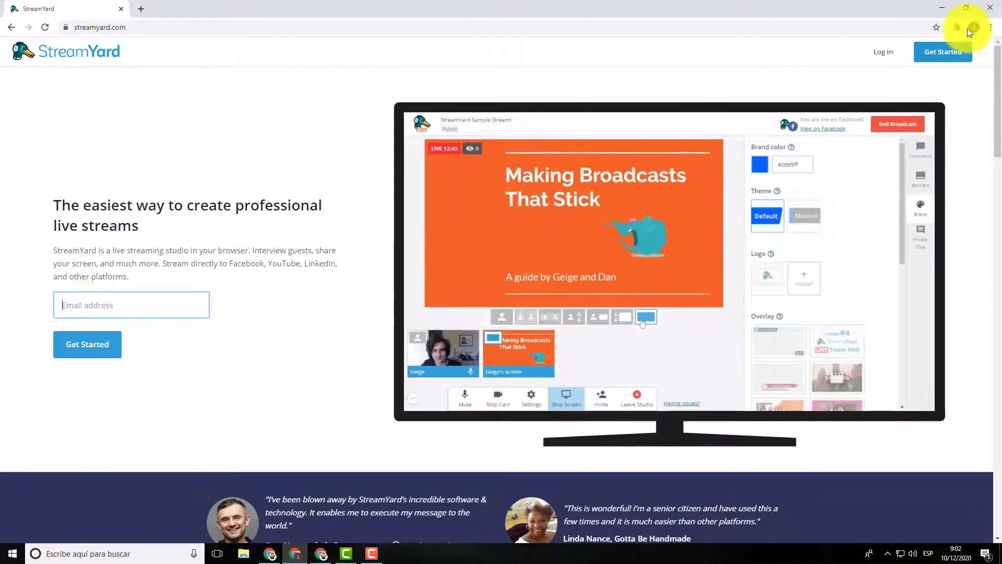
left_click(973, 27)
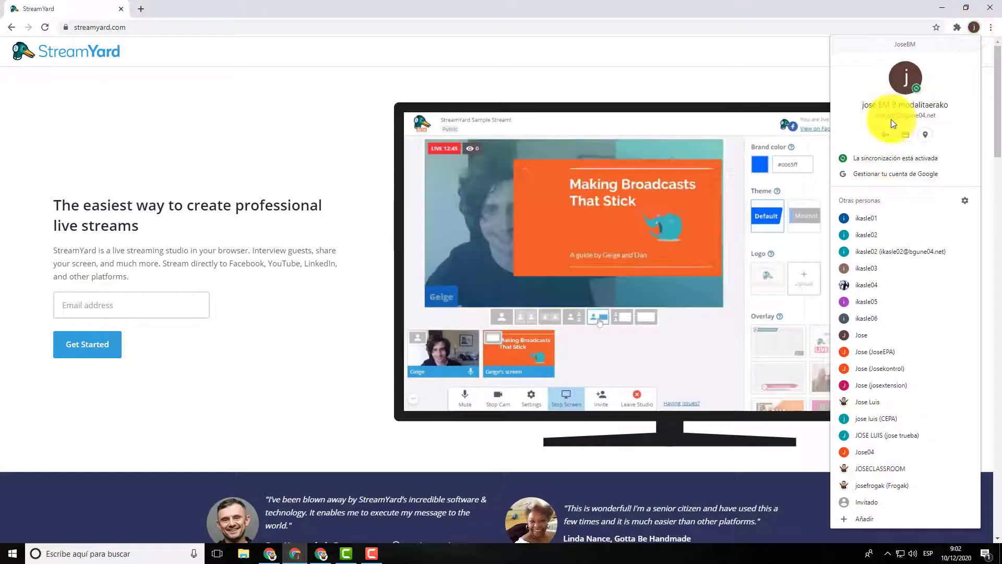
left_click(93, 300)
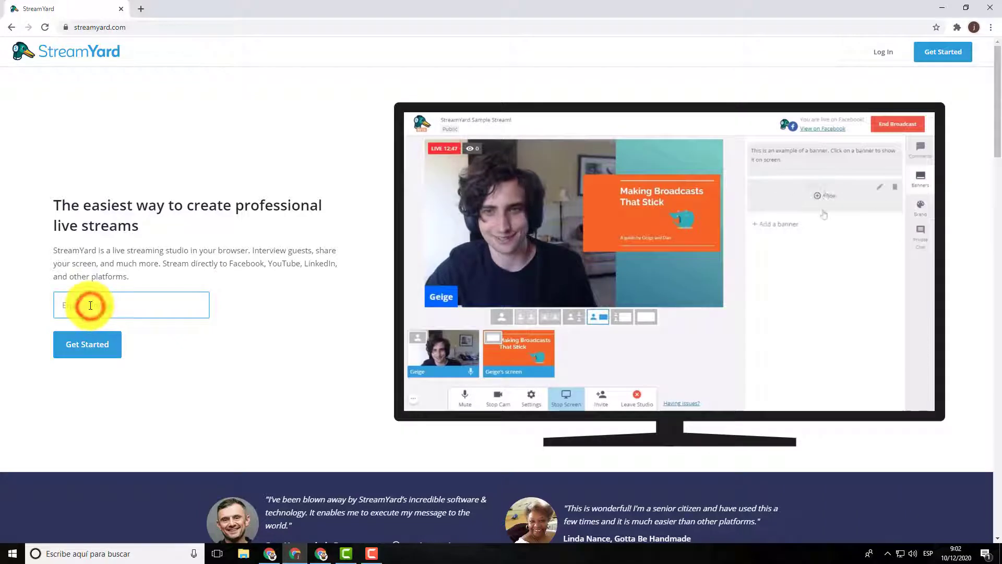
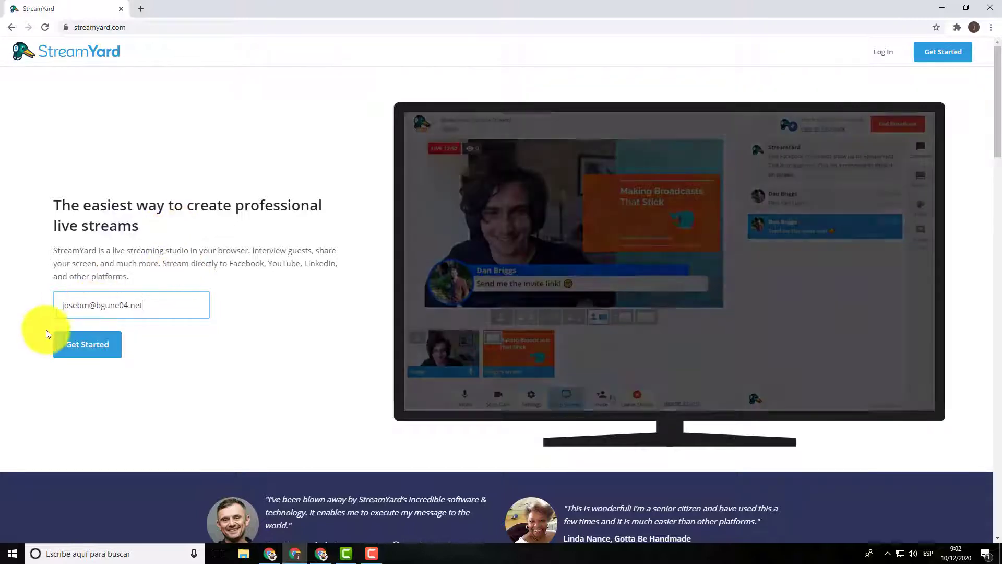
left_click(97, 347)
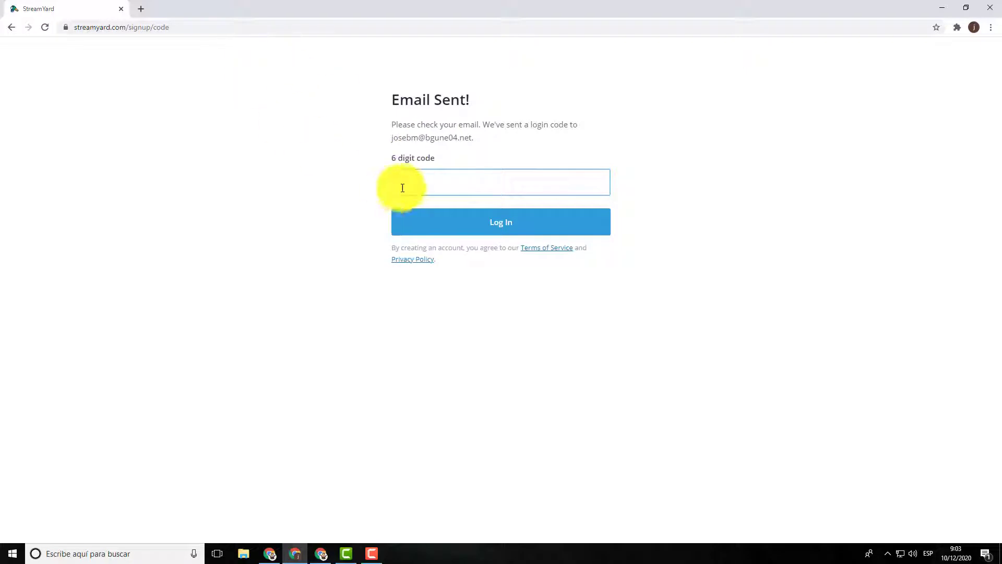
left_click(140, 8)
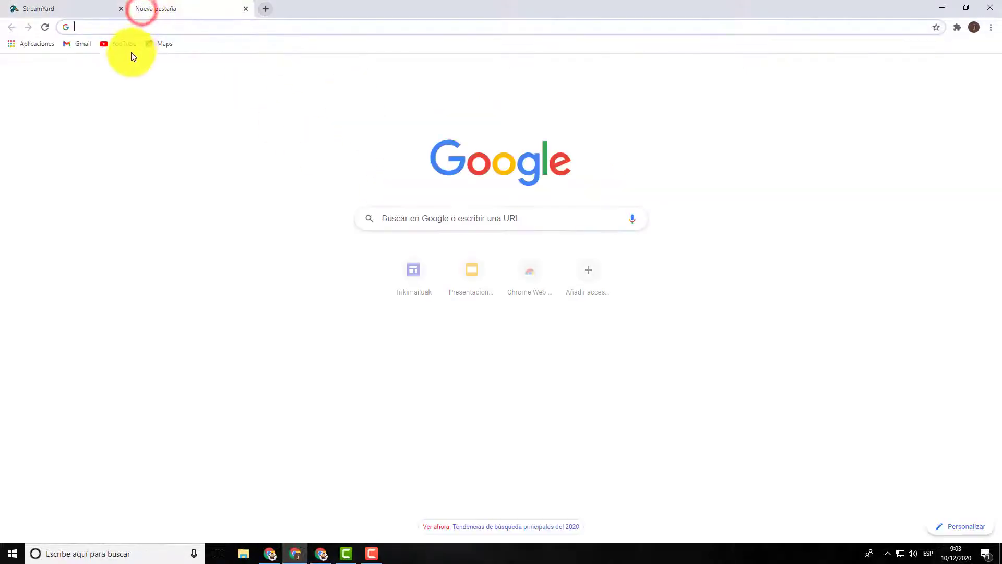
Step: Copy the six-digit code from the StreamYard Login Code e-mail in Gmail
left_click(83, 44)
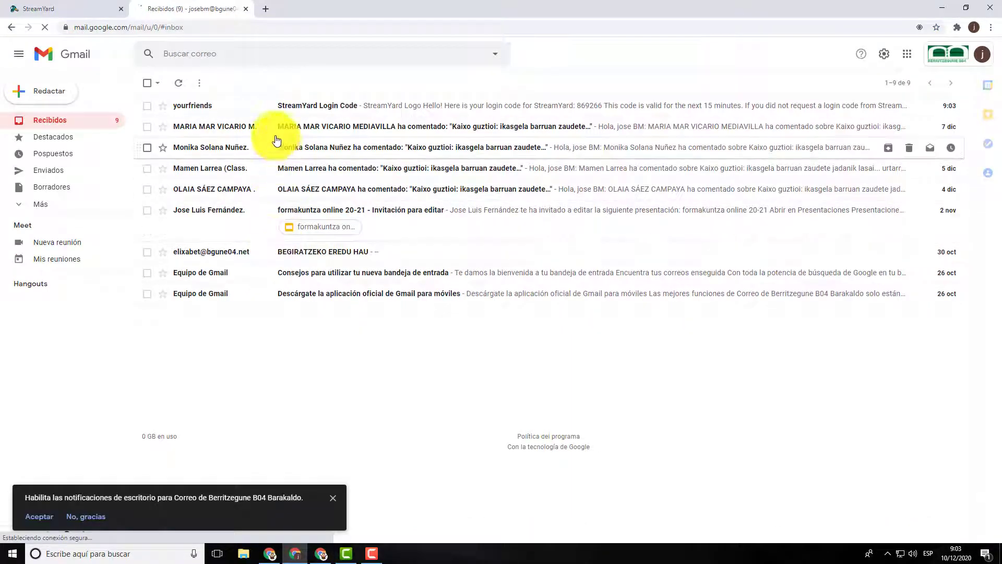
left_click(312, 109)
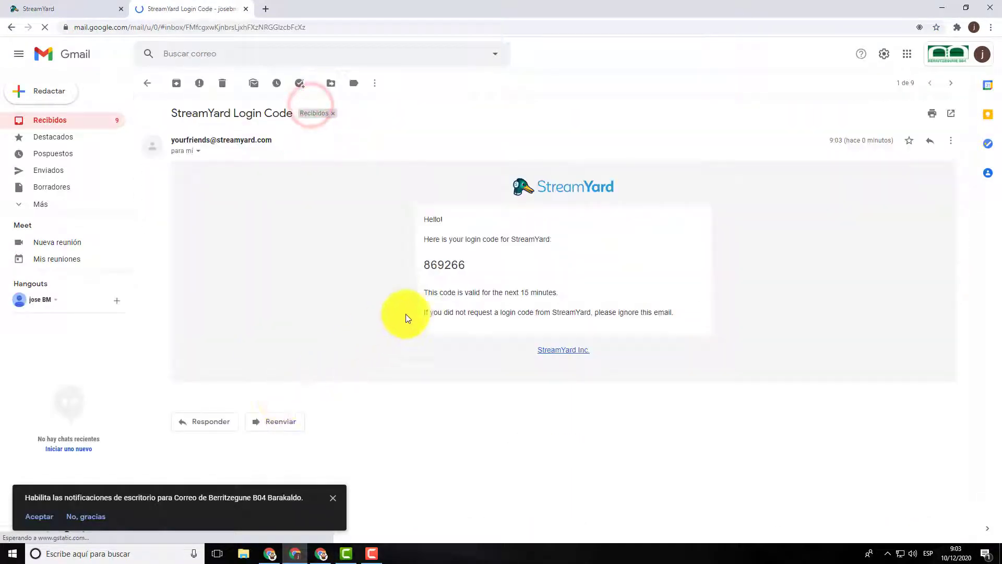
left_click_drag(426, 265, 462, 268)
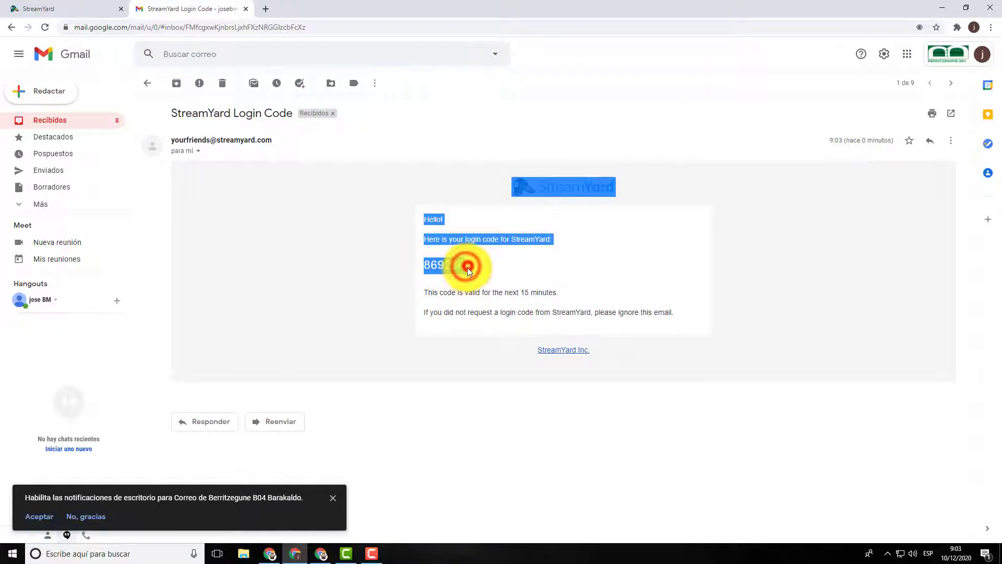
left_click(461, 265)
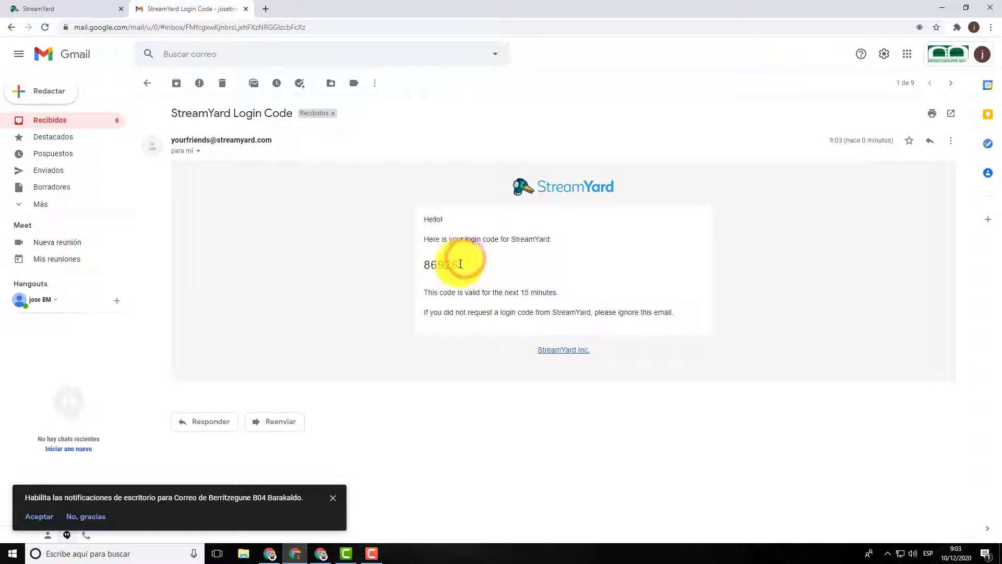
double_click(431, 264)
right_click(434, 262)
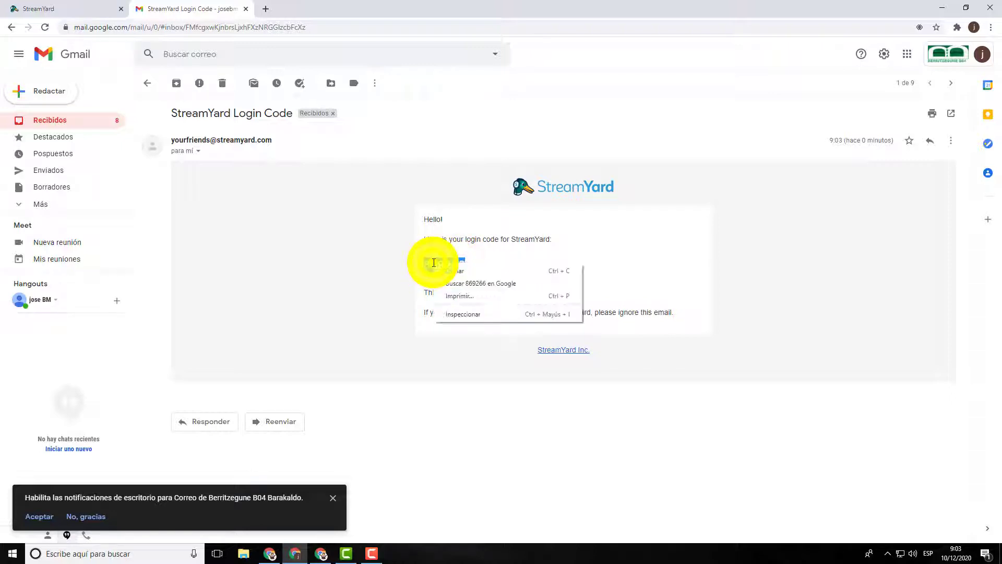
left_click(456, 271)
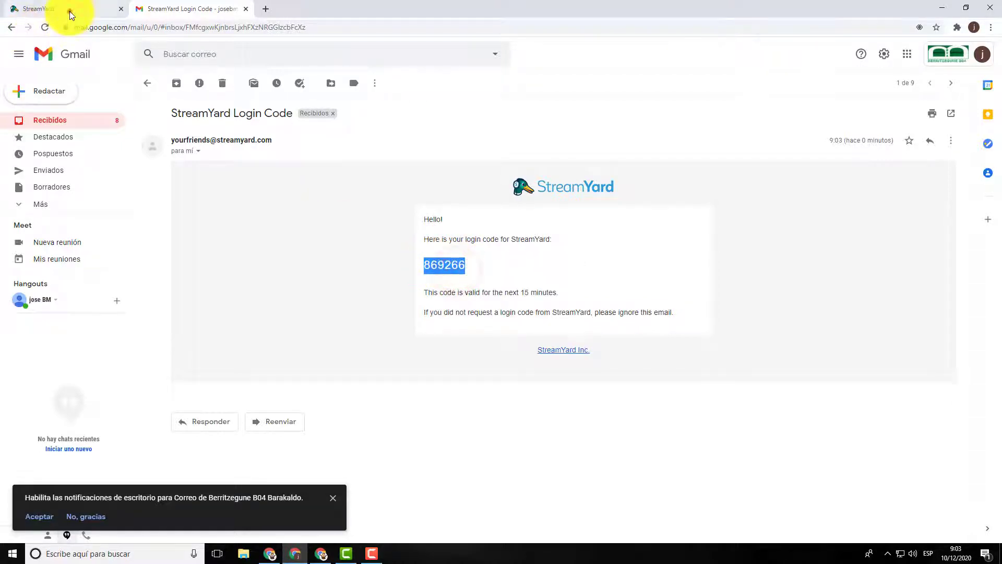
left_click(70, 11)
Step: Paste the code to log in, pass the welcome (Onward!), and choose YouTube Channel as destination
right_click(415, 178)
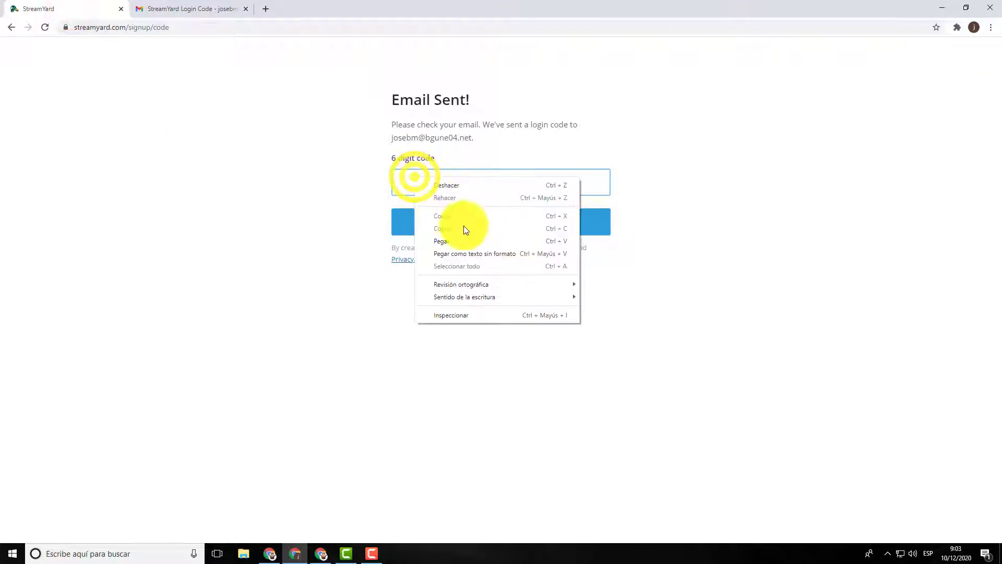
left_click(457, 239)
left_click(501, 226)
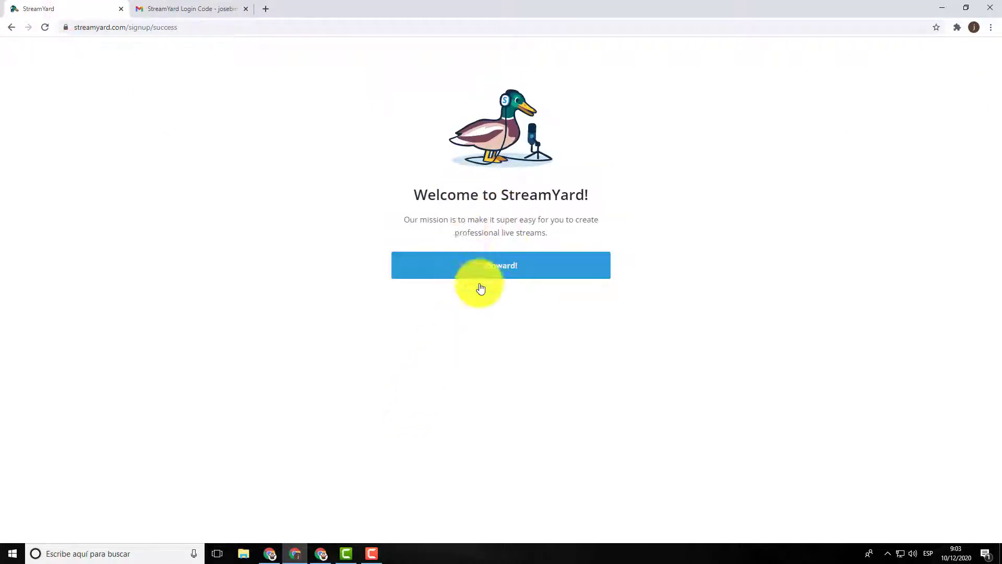
left_click(496, 265)
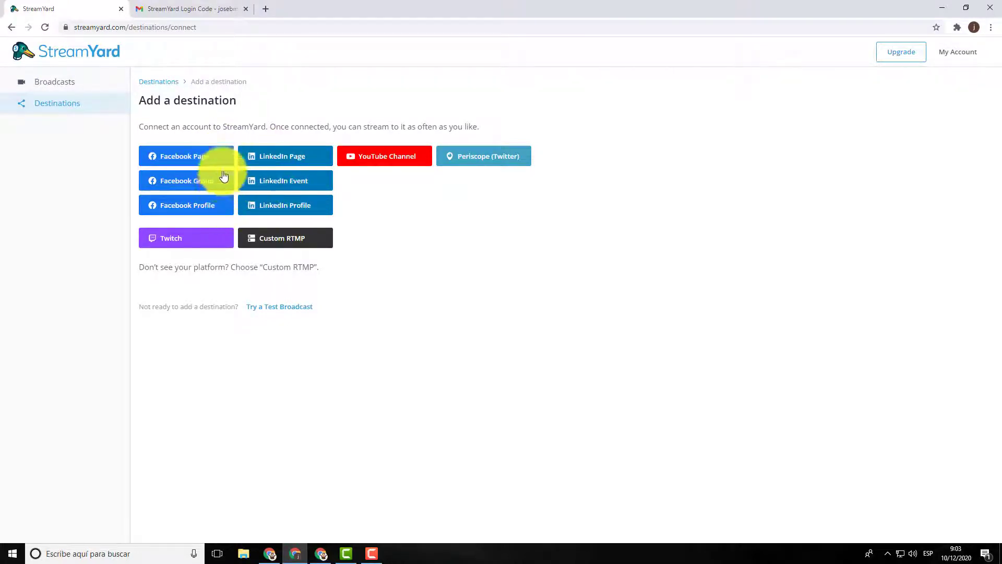
left_click(384, 158)
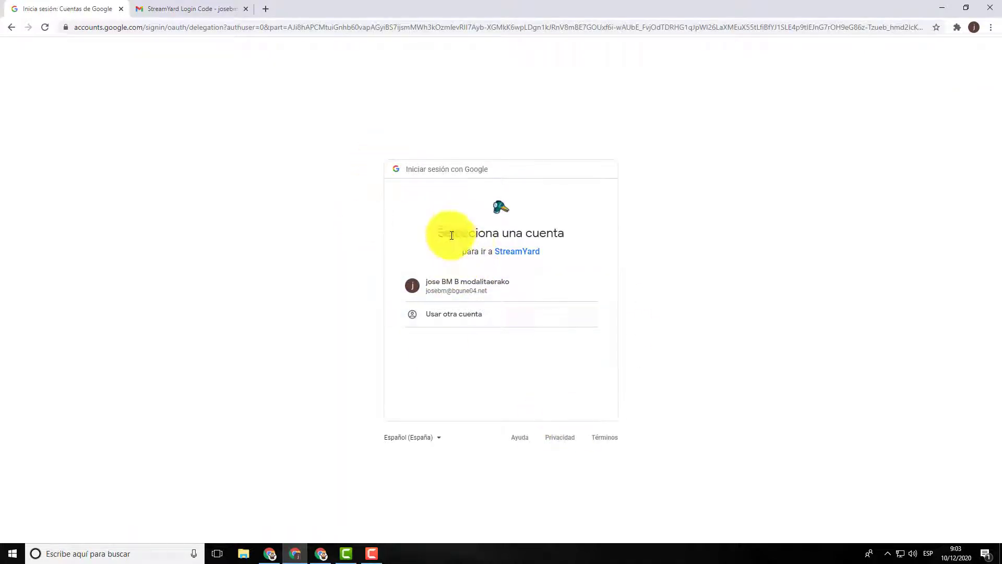
Step: Select the Google account and allow (Permitir) StreamYard to manage its YouTube account
left_click(464, 292)
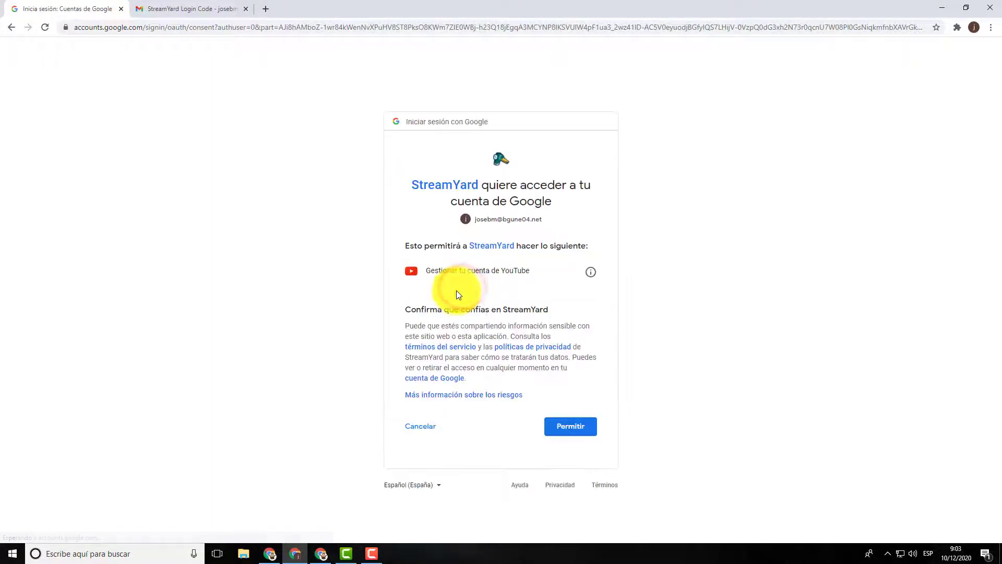
left_click(580, 430)
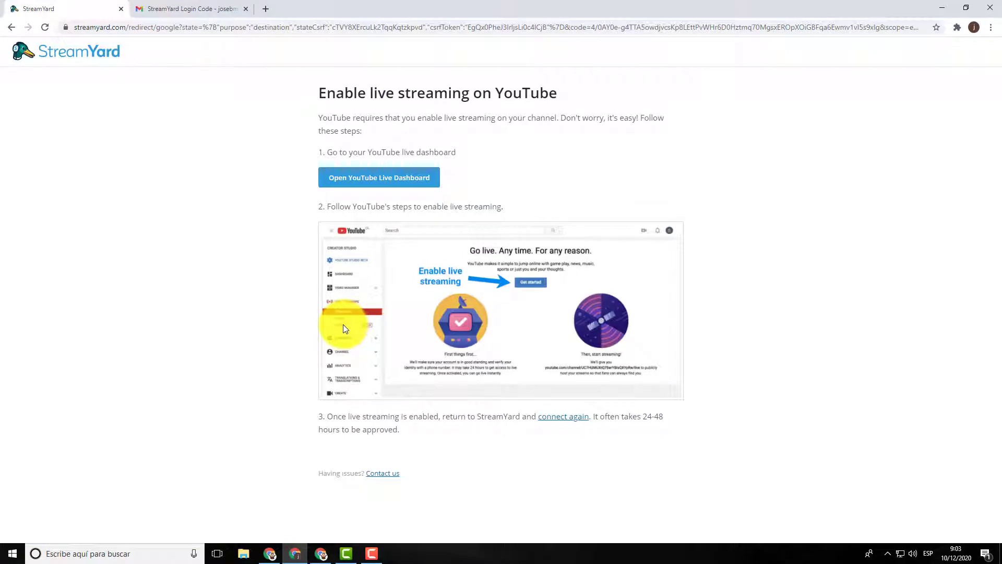
Step: Open the YouTube Live Dashboard in a new tab from StreamYard's instructions page
left_click(372, 180)
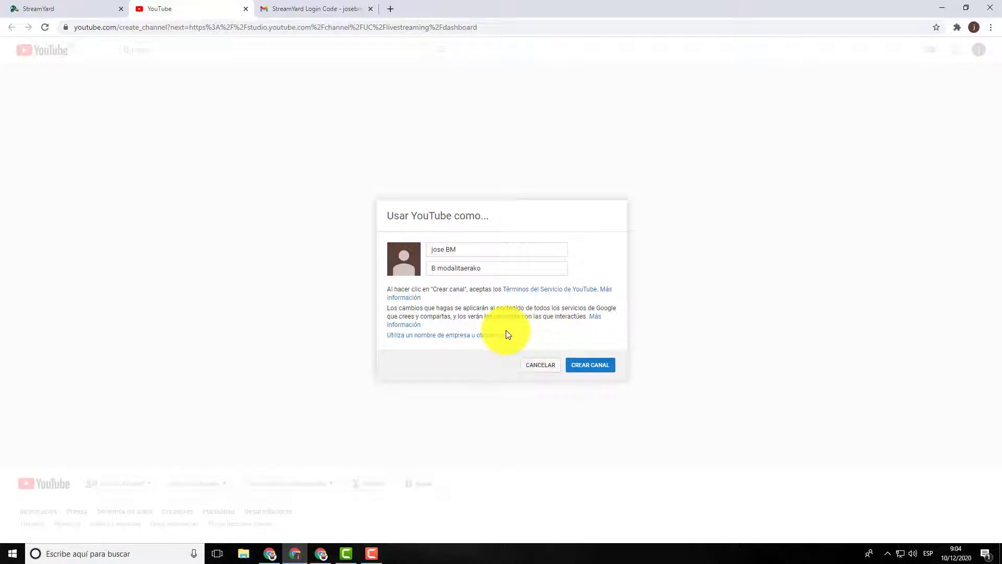
Step: Cancel YouTube's 'Usar YouTube como' channel prompt and return to the StreamYard window
left_click(546, 371)
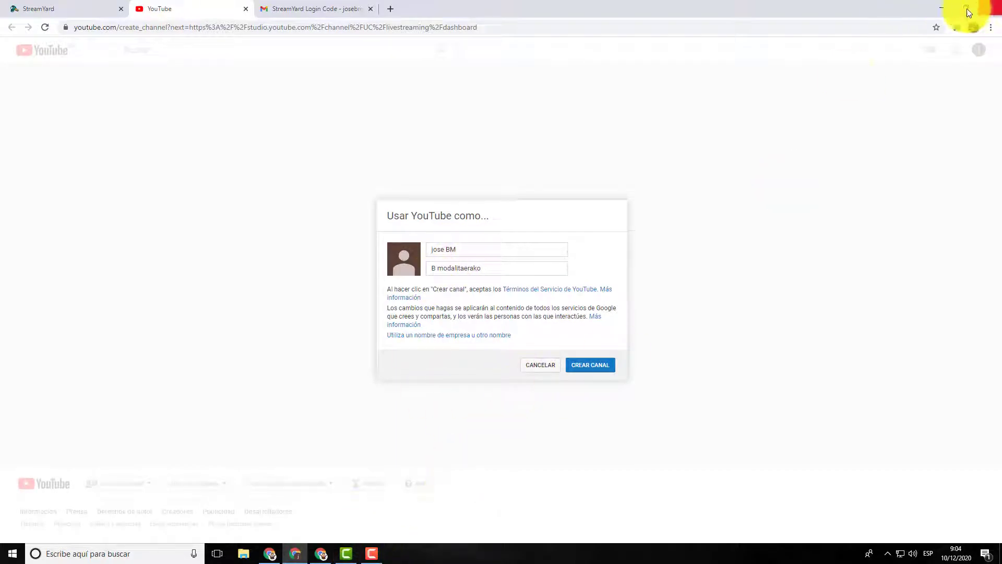
left_click(323, 555)
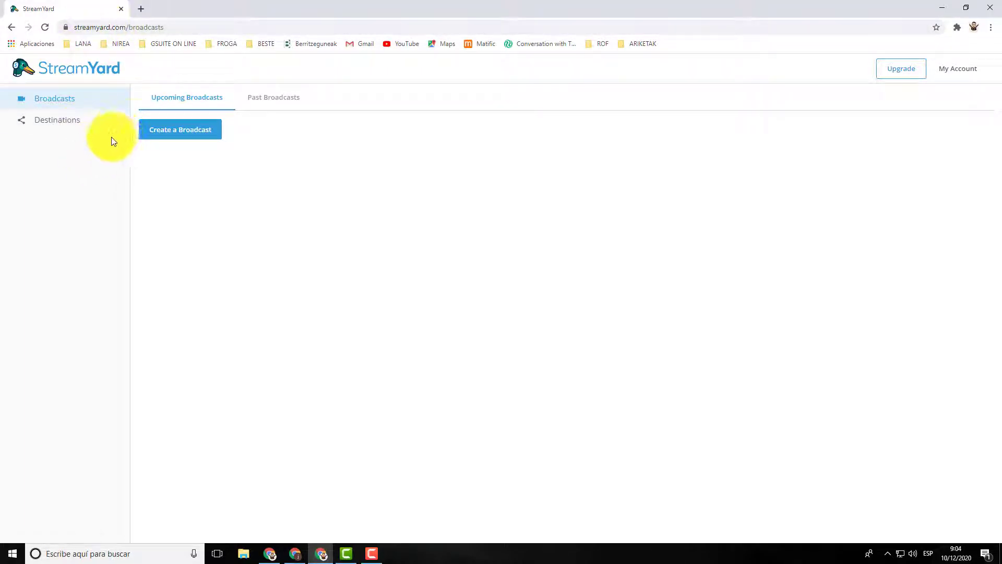
Step: Start a new broadcast and pick the YouTube channel avatar as its destination
left_click(195, 131)
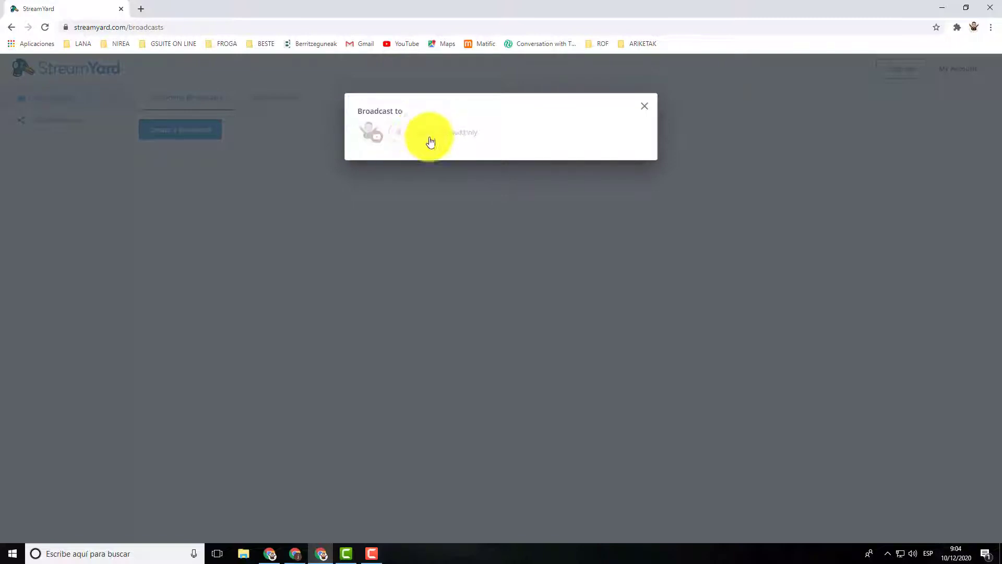
left_click(407, 135)
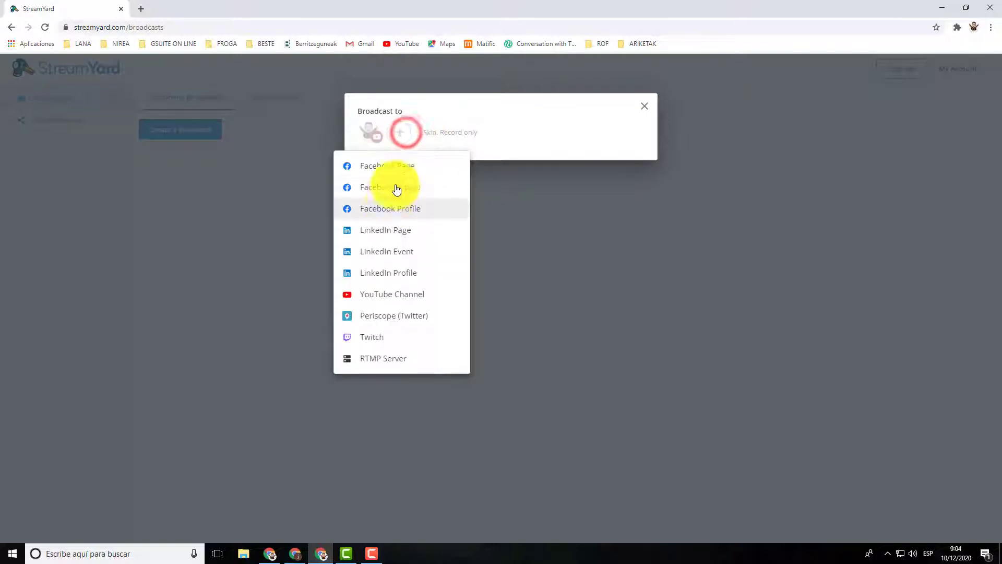
left_click(558, 148)
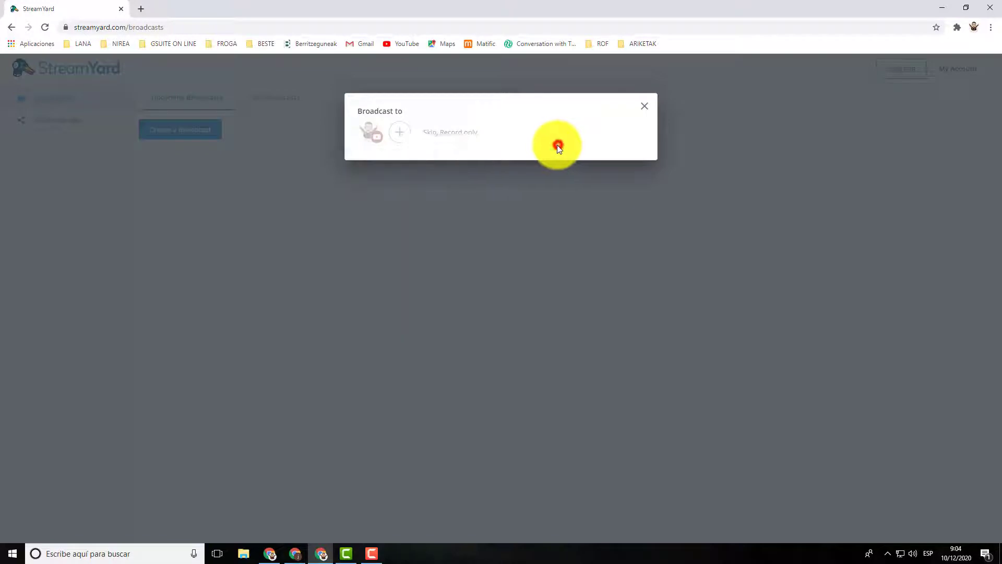
left_click(370, 138)
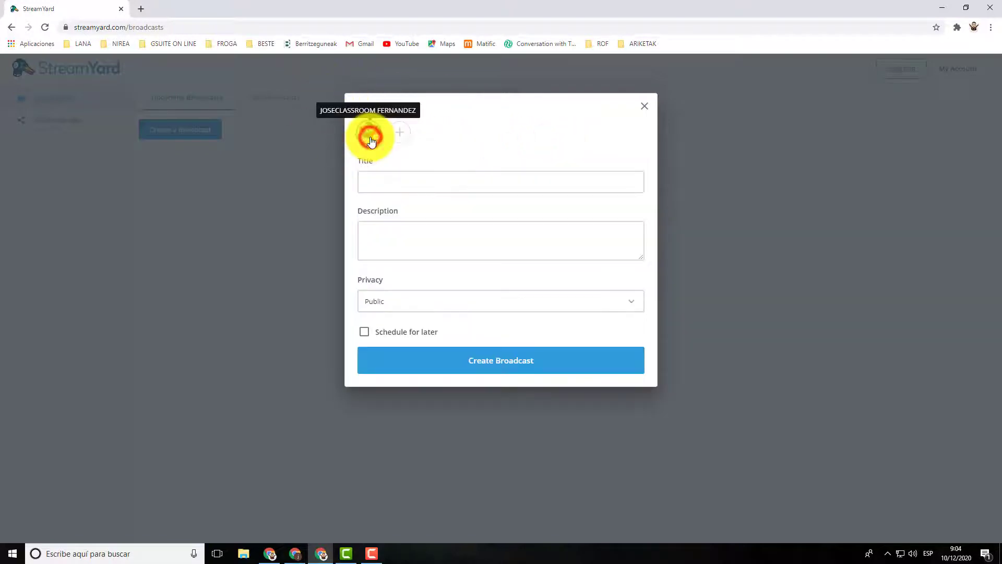
Step: Create a public broadcast titled 'froga bm'
left_click(378, 184)
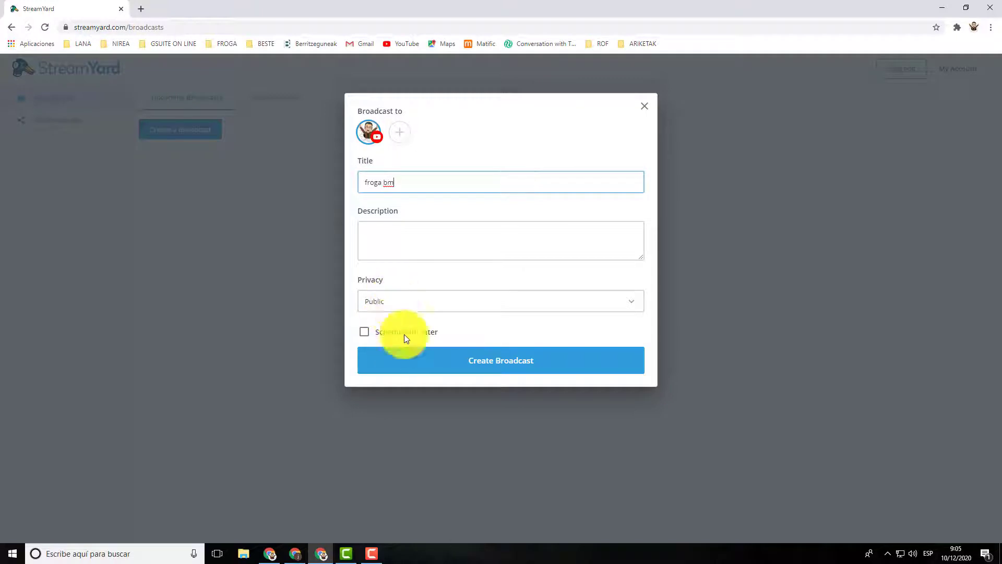
left_click(496, 368)
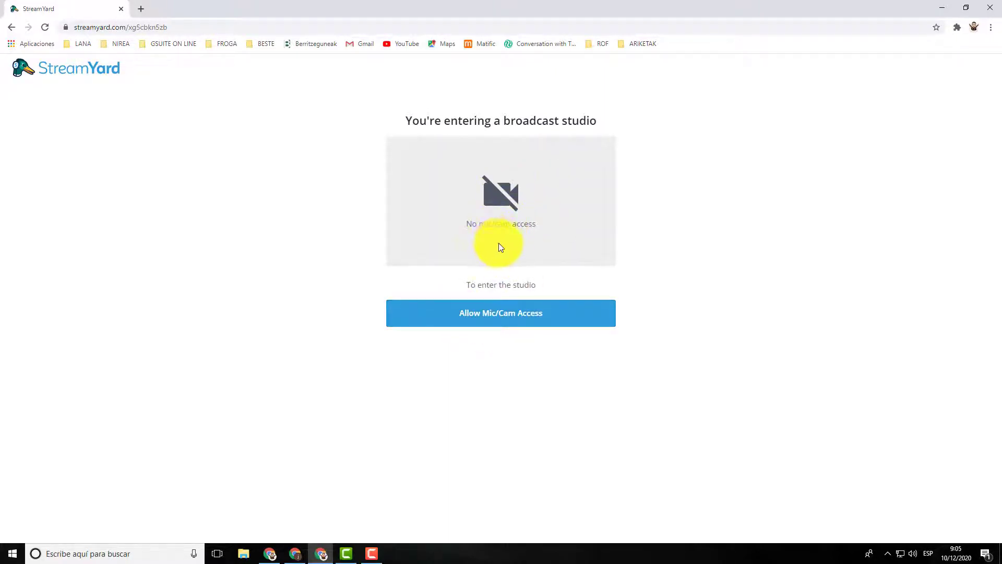
Step: Allow camera and microphone access, enter the host's display name, and enter the studio
left_click(487, 320)
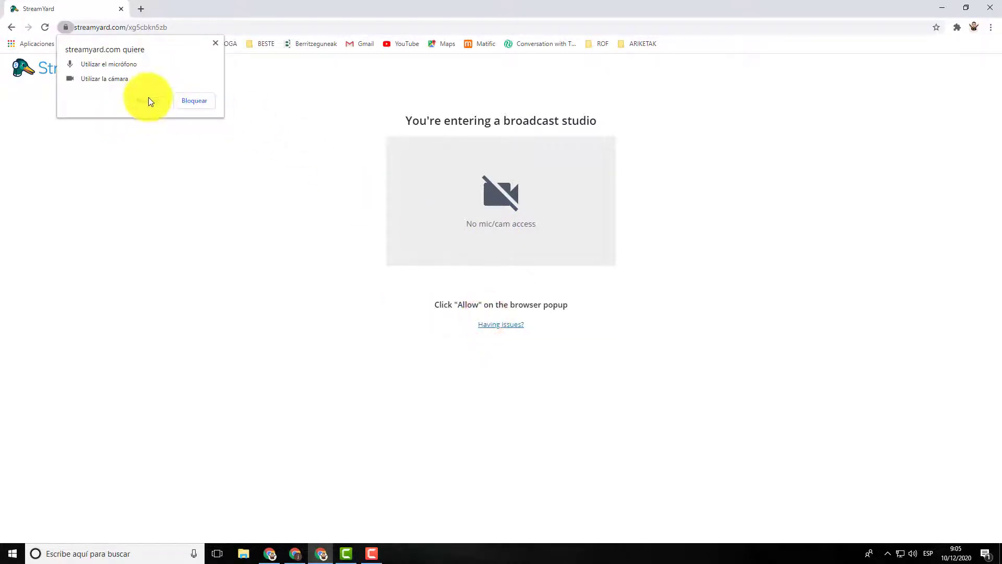
left_click(149, 101)
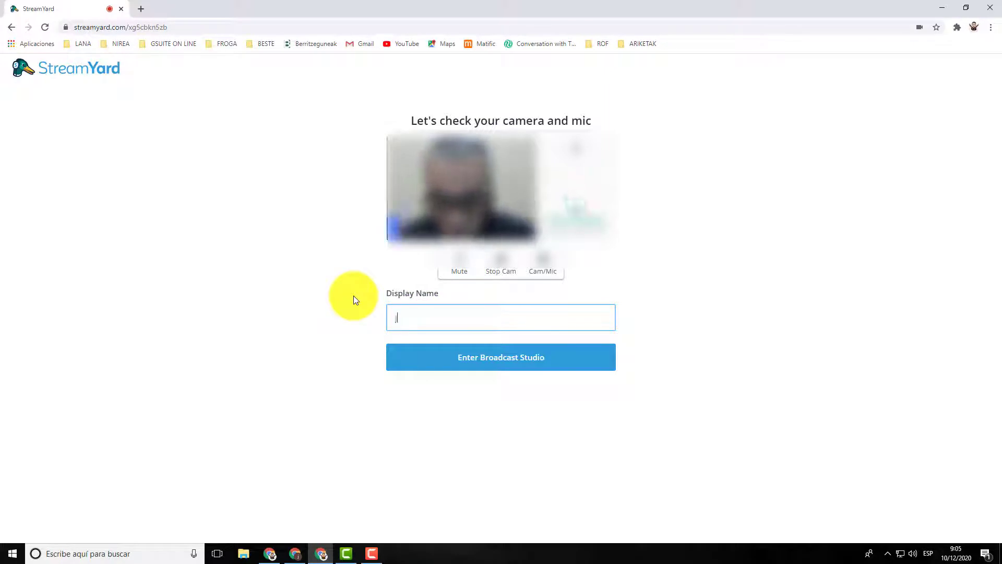
type("ose")
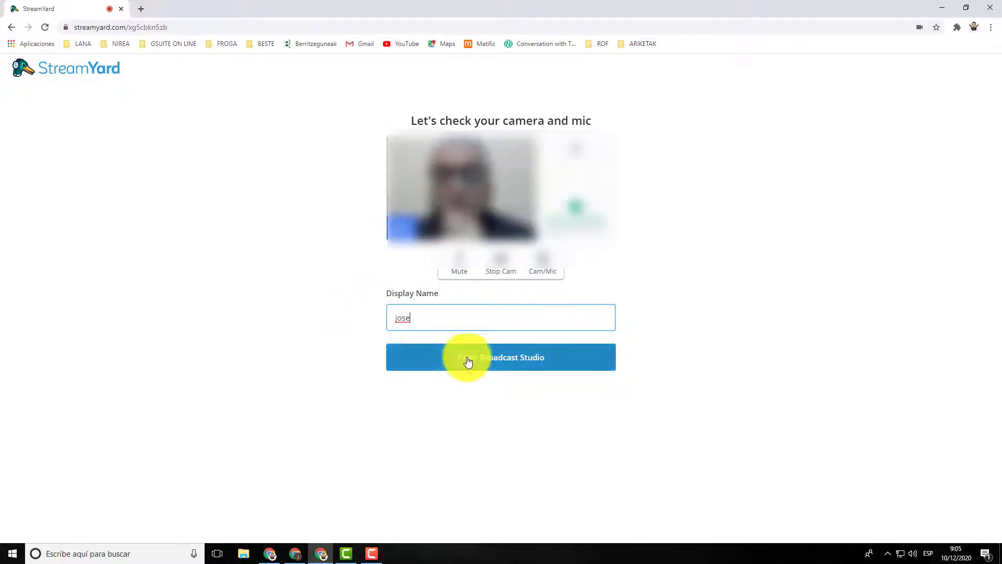
left_click(468, 360)
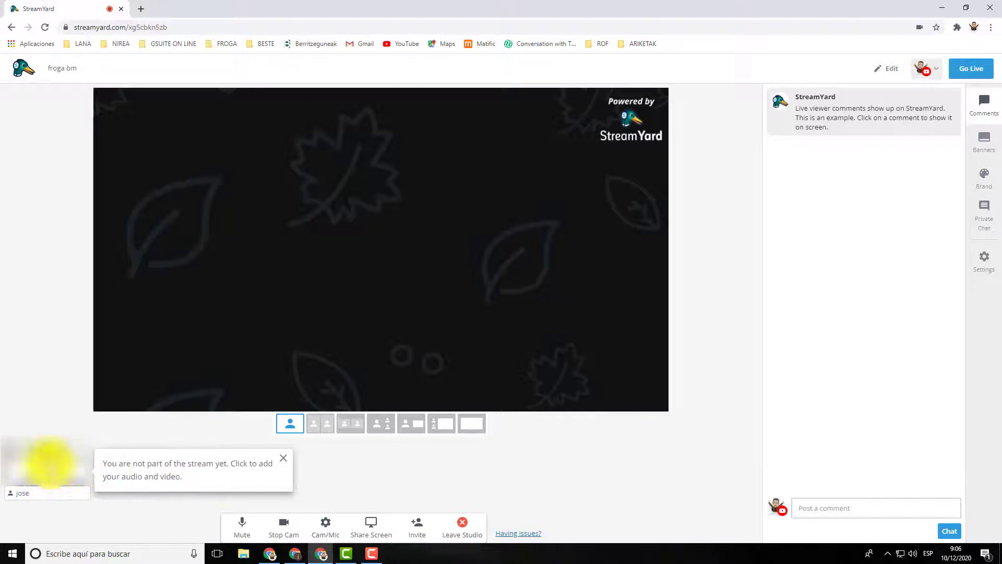
Step: Add the host's camera preview to the stage of the froga bm studio
left_click(45, 465)
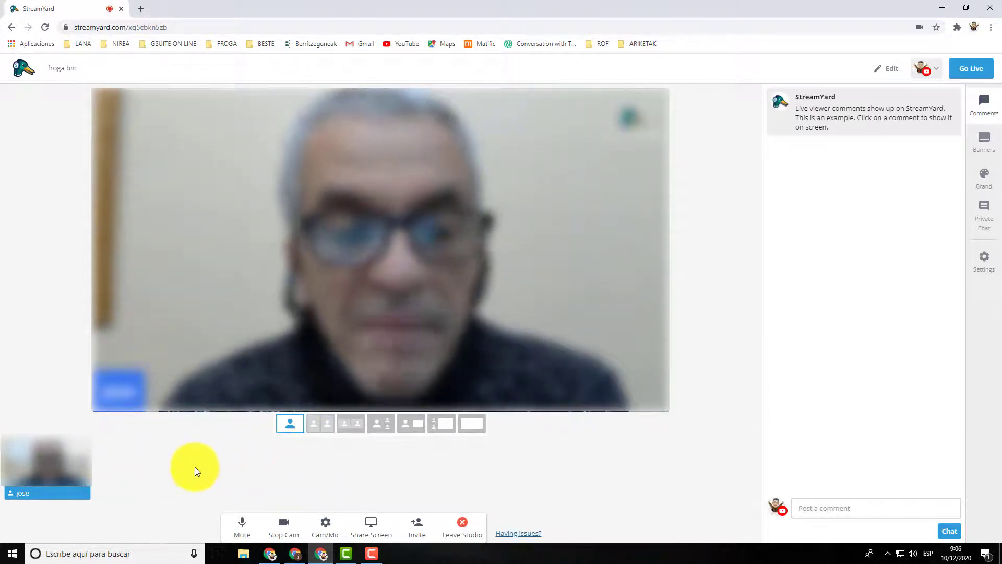
Step: Try the second to fourth stage layouts, settle on camera-beside-content, then start screen sharing
left_click(312, 439)
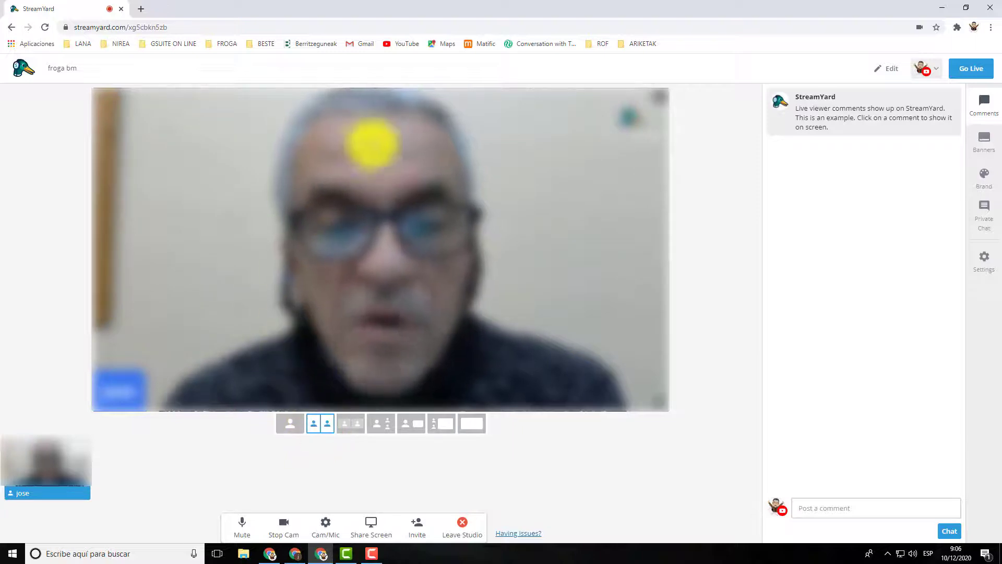
left_click(349, 426)
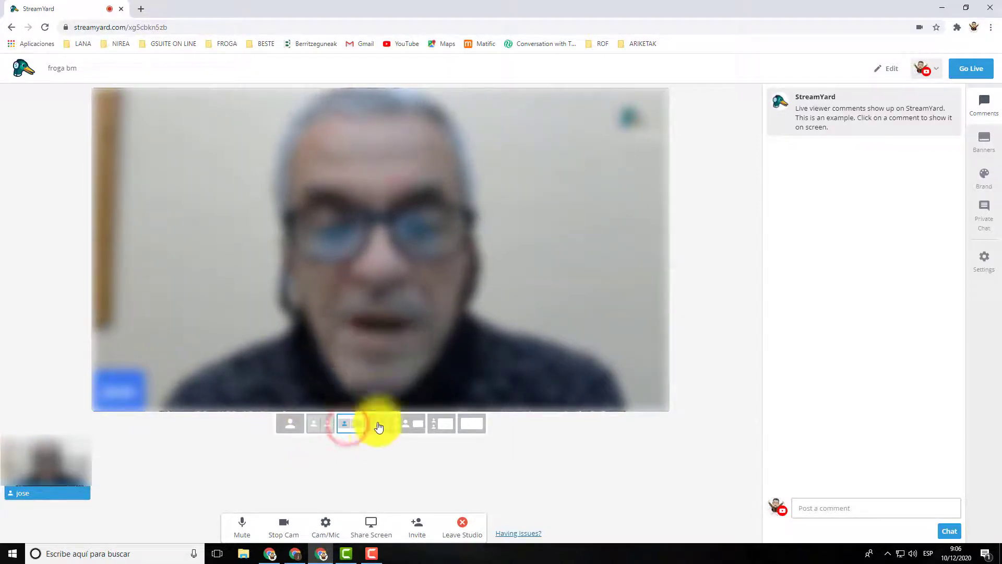
left_click(380, 428)
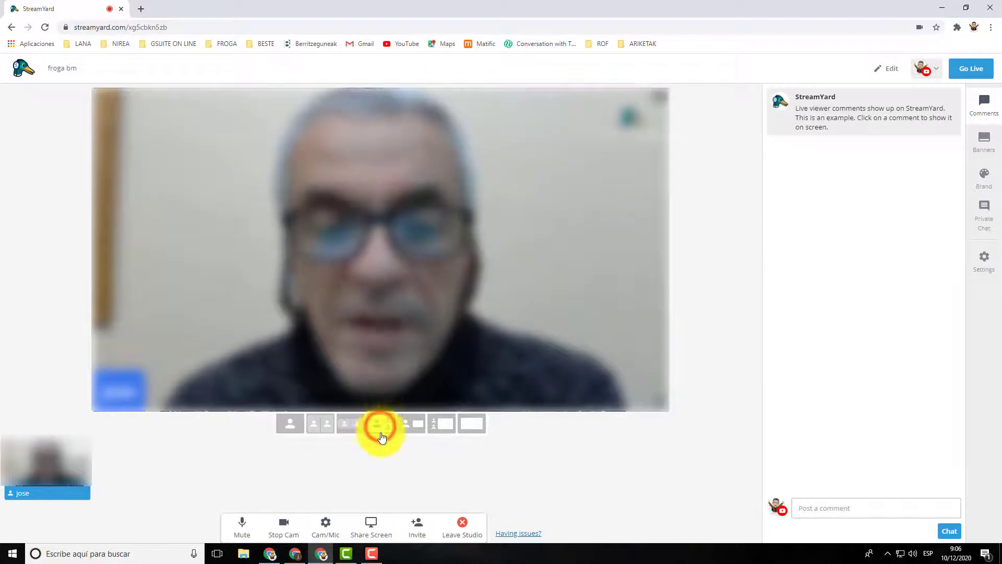
left_click(413, 427)
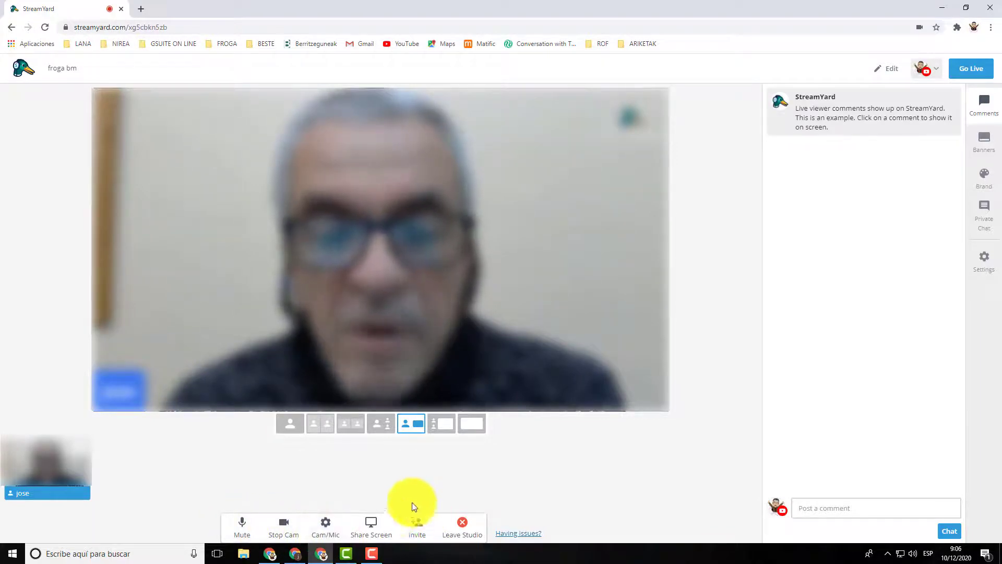
left_click(372, 527)
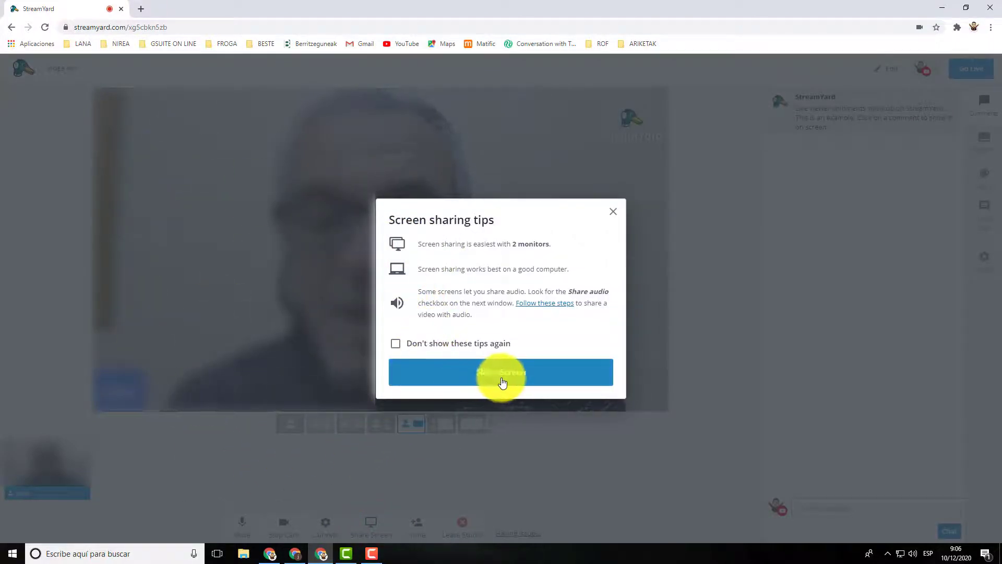
Step: Share the entire screen (Toda la pantalla) into the studio
left_click(482, 373)
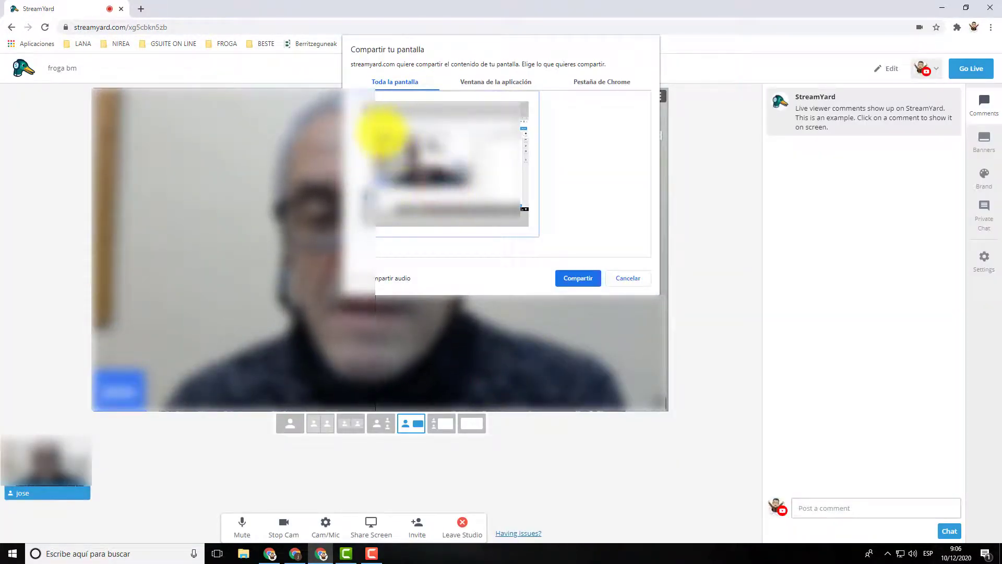
left_click(574, 279)
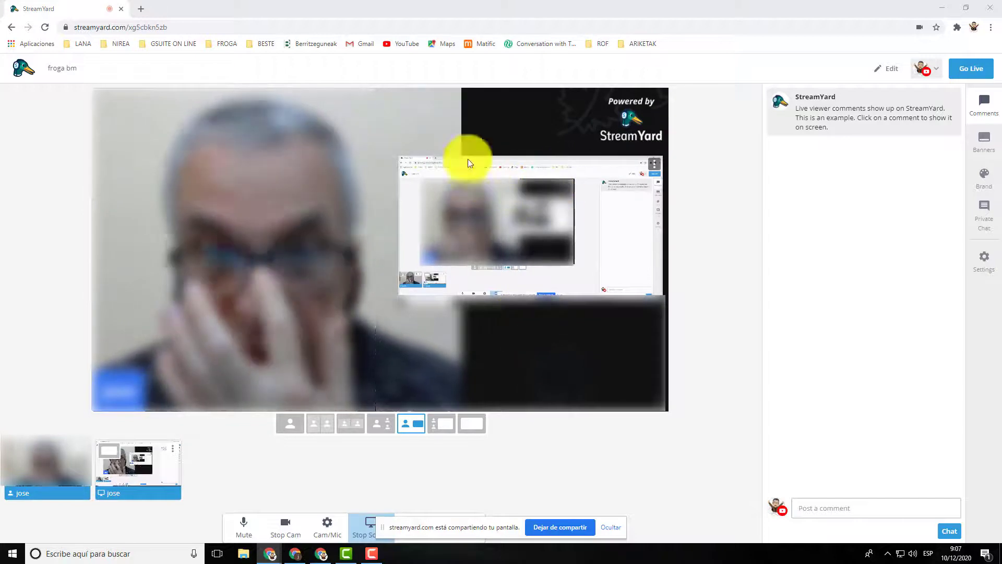
left_click(398, 274)
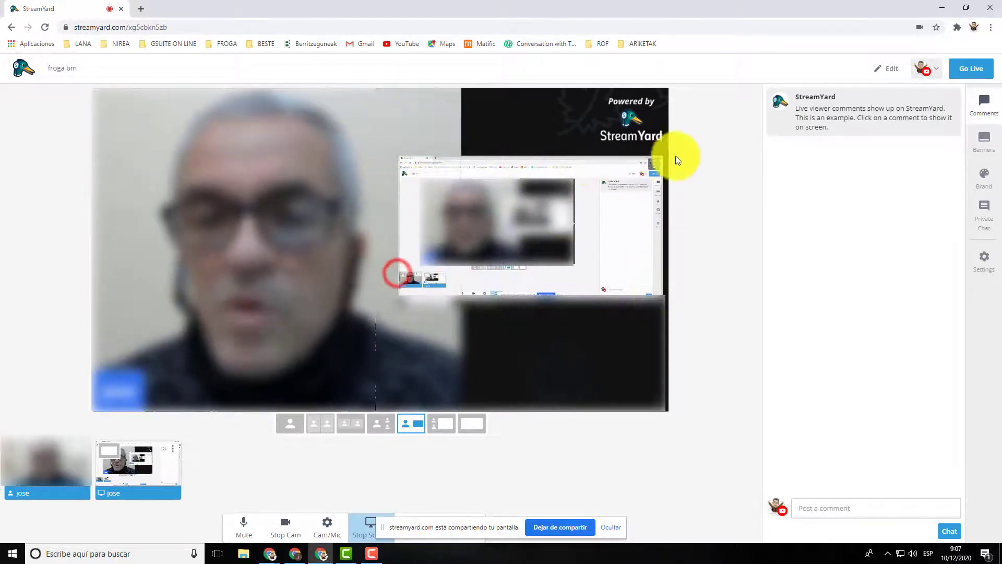
Step: Try the screen-only layout, return to camera-plus-screen, and hide Chrome's sharing notice
left_click(477, 428)
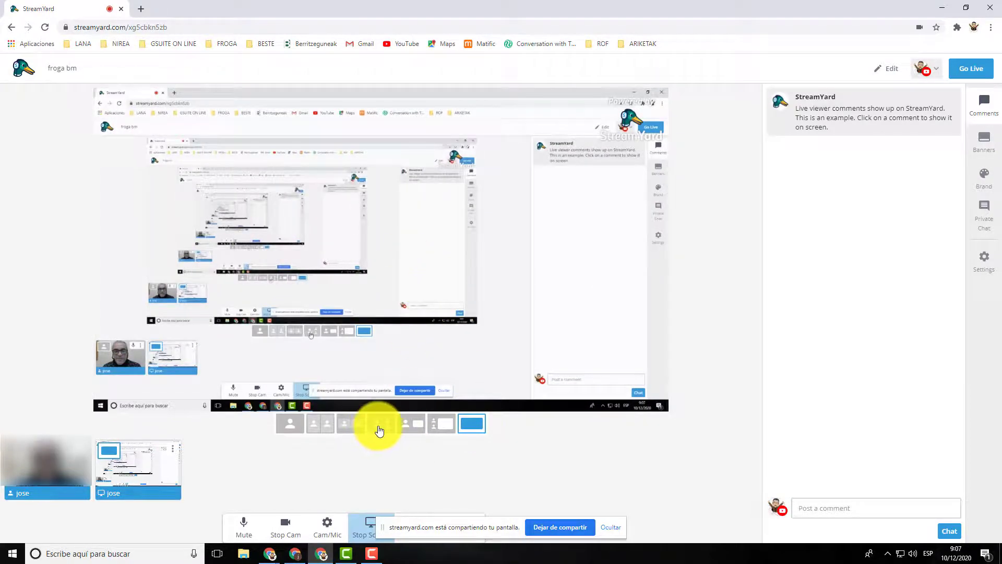
left_click(417, 429)
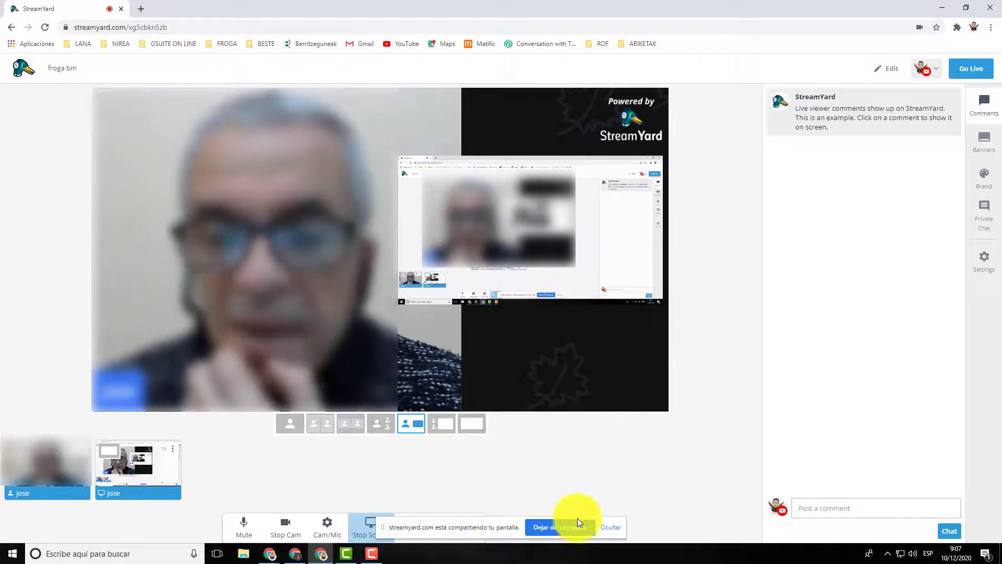
left_click(611, 528)
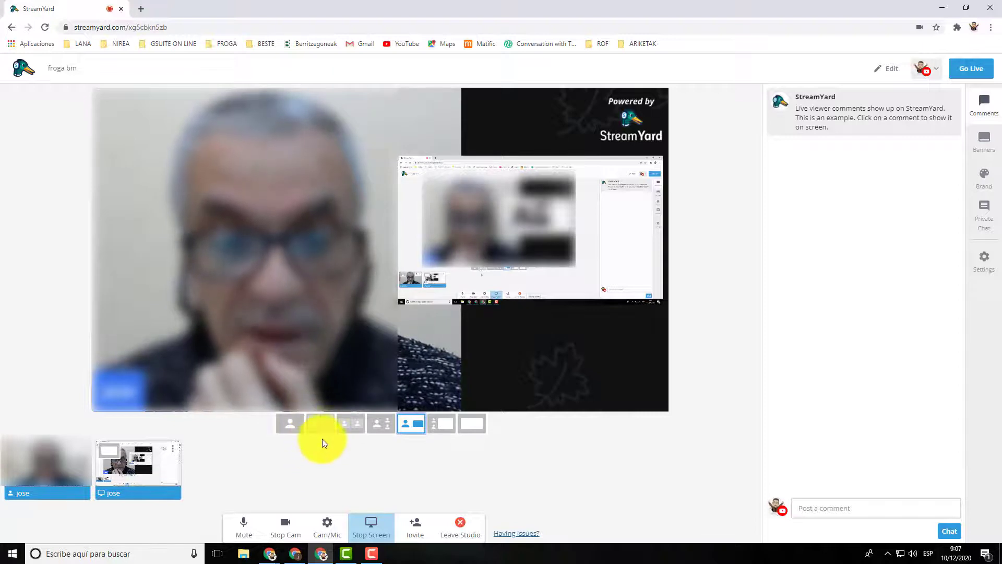
Step: Review the guest invite link, dismiss it, and bring up the Go Live prompt
left_click(415, 529)
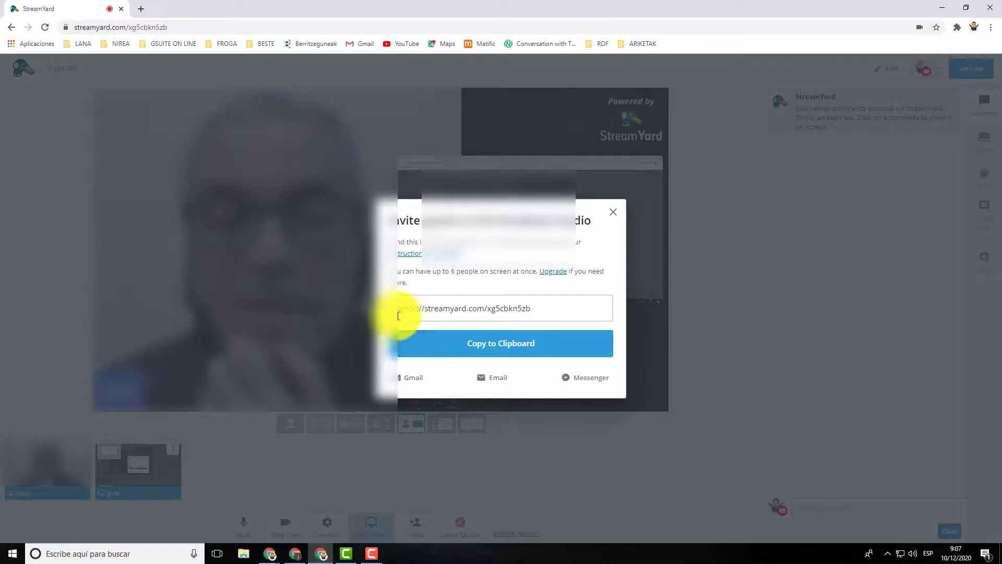
left_click(615, 218)
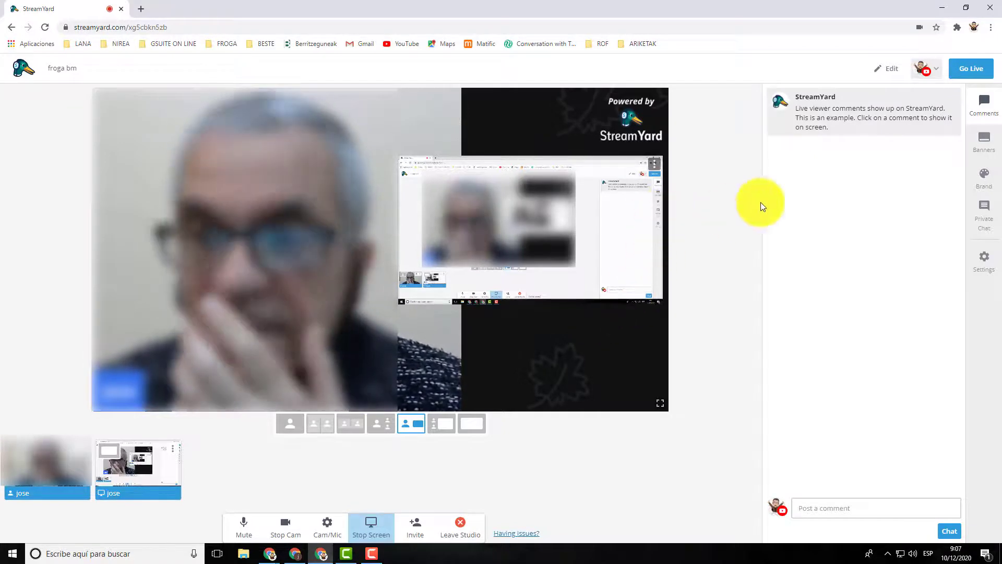
left_click(972, 73)
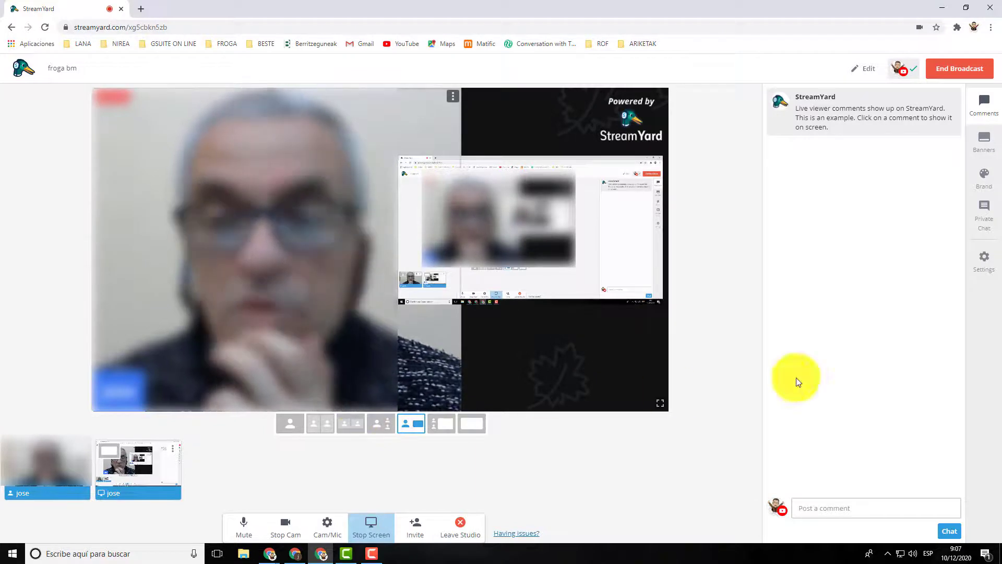
Step: Open the live froga bm stream on YouTube from the destination's options
left_click(911, 73)
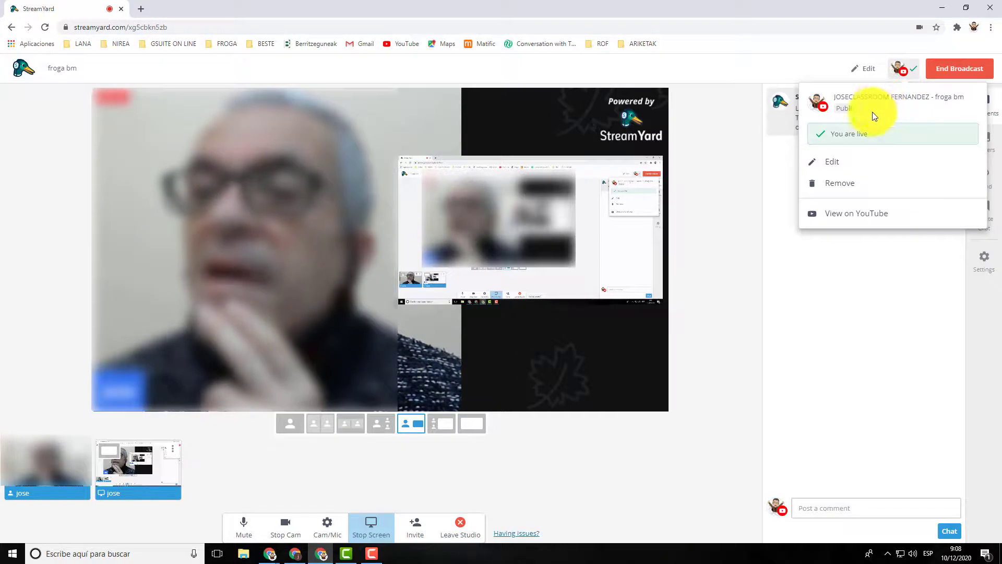
left_click(856, 217)
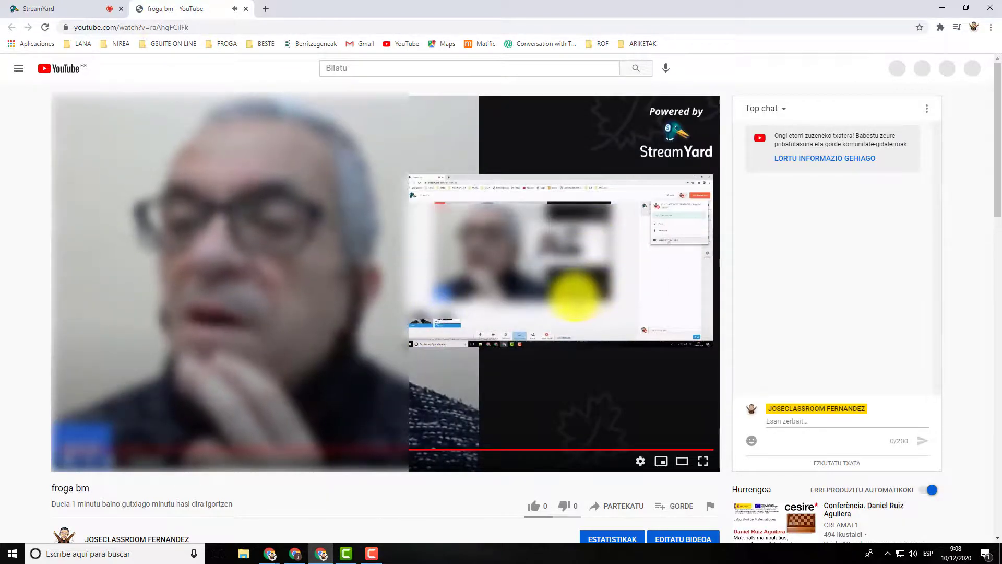
Step: Copy the froga bm live stream page's URL from the address bar
left_click(166, 28)
key("ctrl+c")
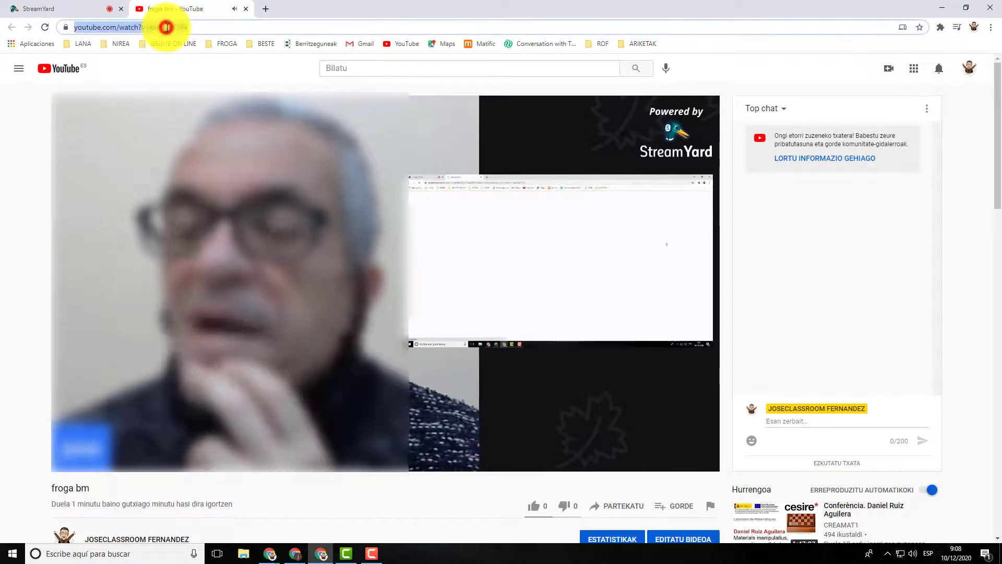
right_click(166, 27)
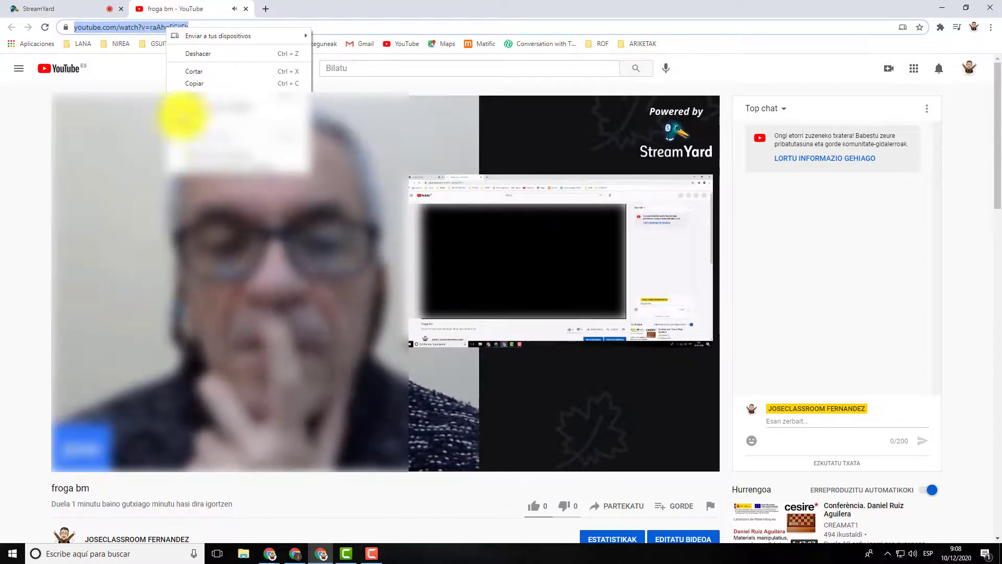
left_click(193, 84)
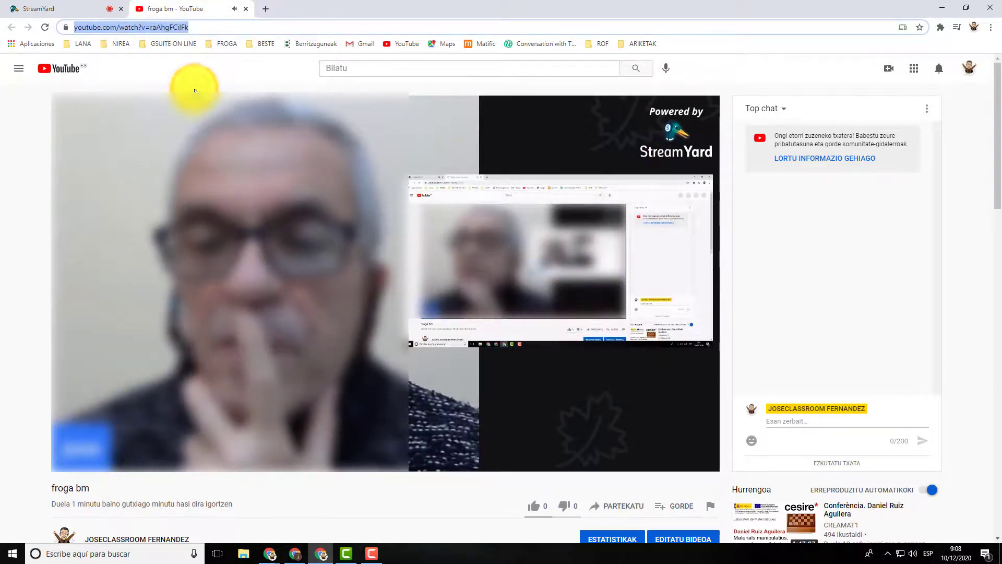
left_click(109, 471)
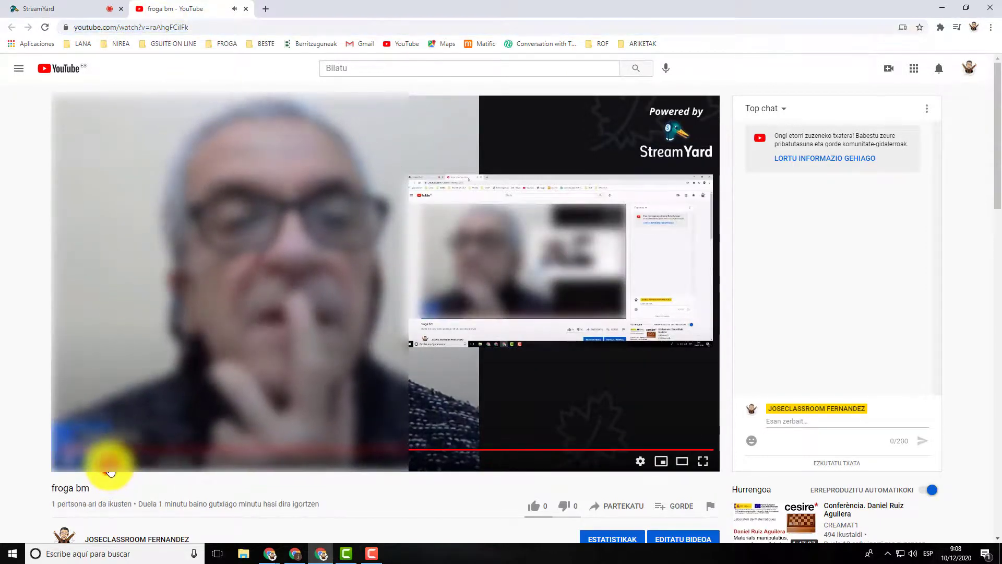
left_click(169, 28)
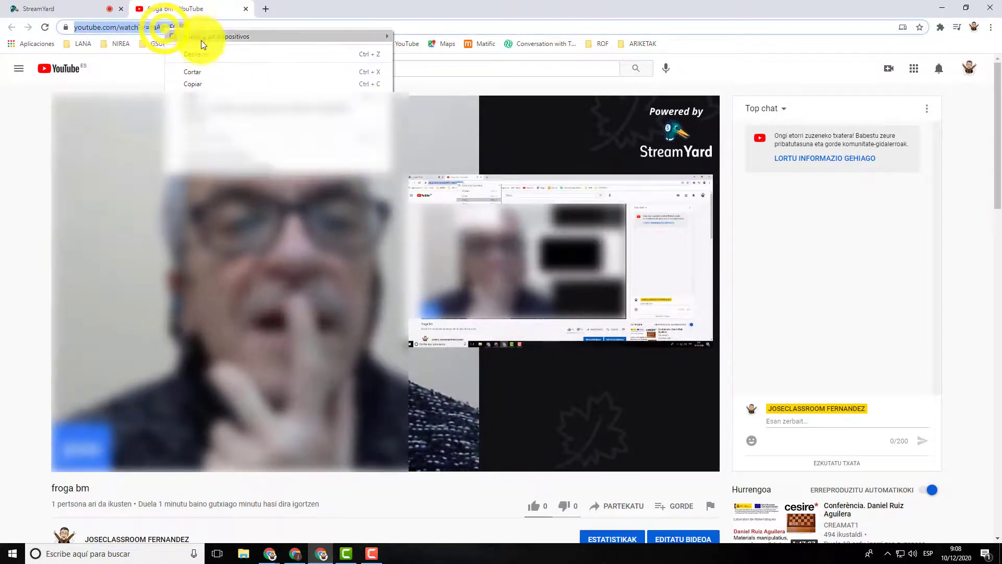
left_click(191, 83)
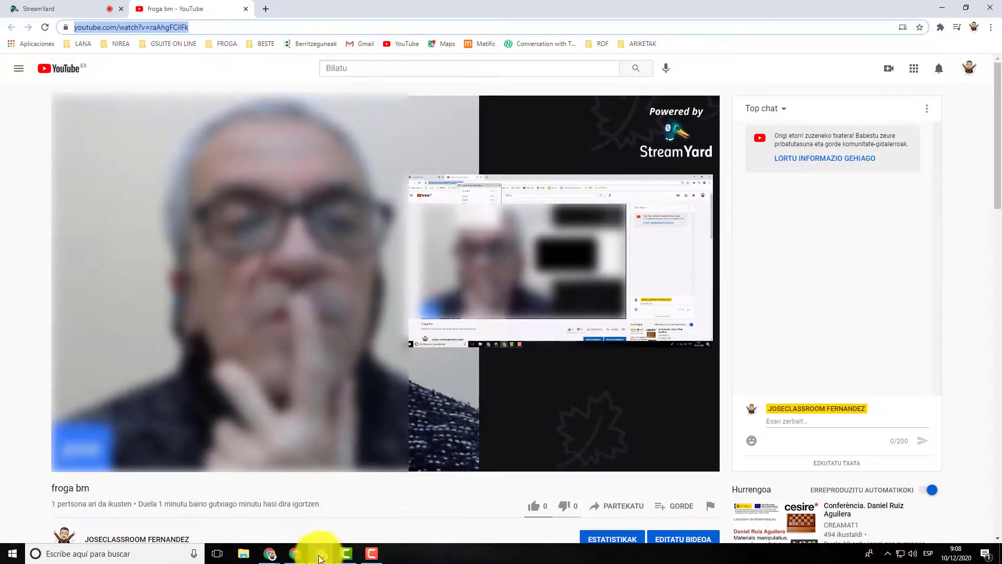
Step: Open the copied stream URL in a new tab of the second browser window, then switch back
left_click(299, 554)
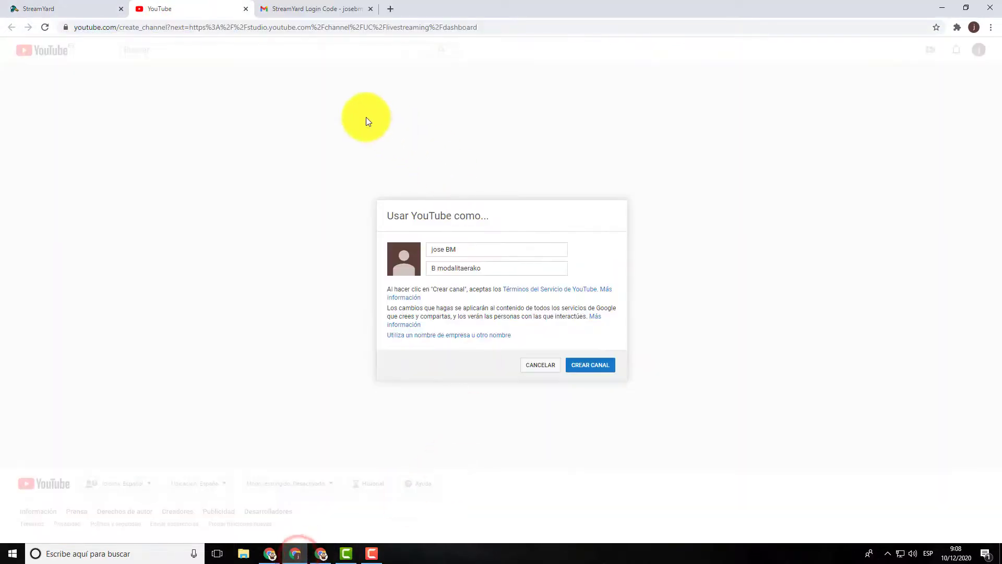
left_click(392, 9)
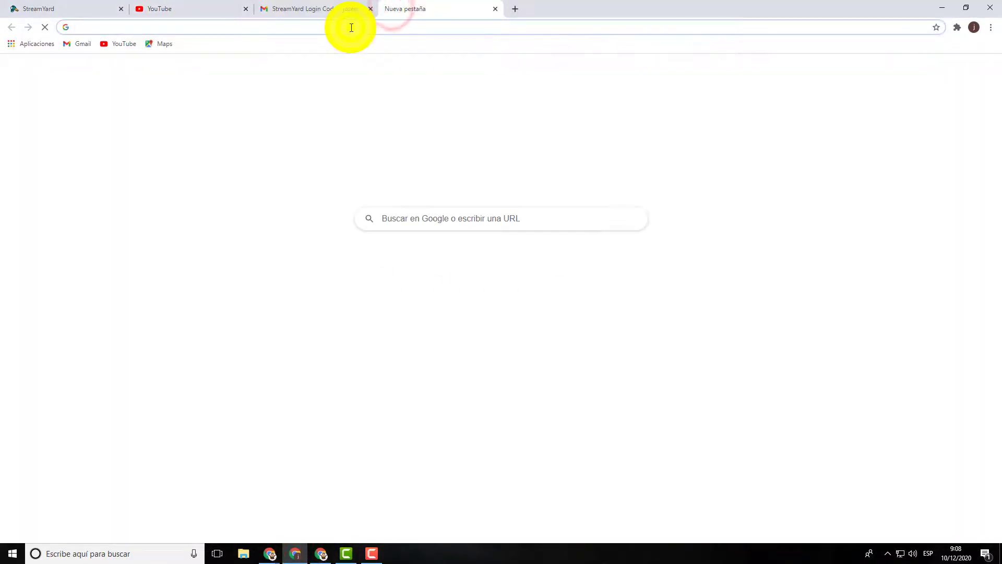
right_click(352, 28)
left_click(399, 92)
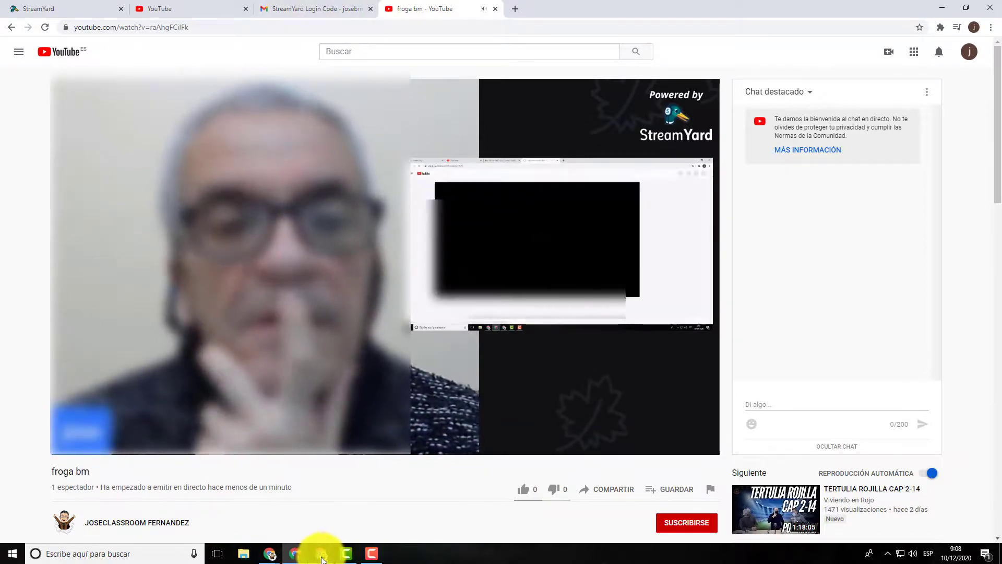
left_click(320, 553)
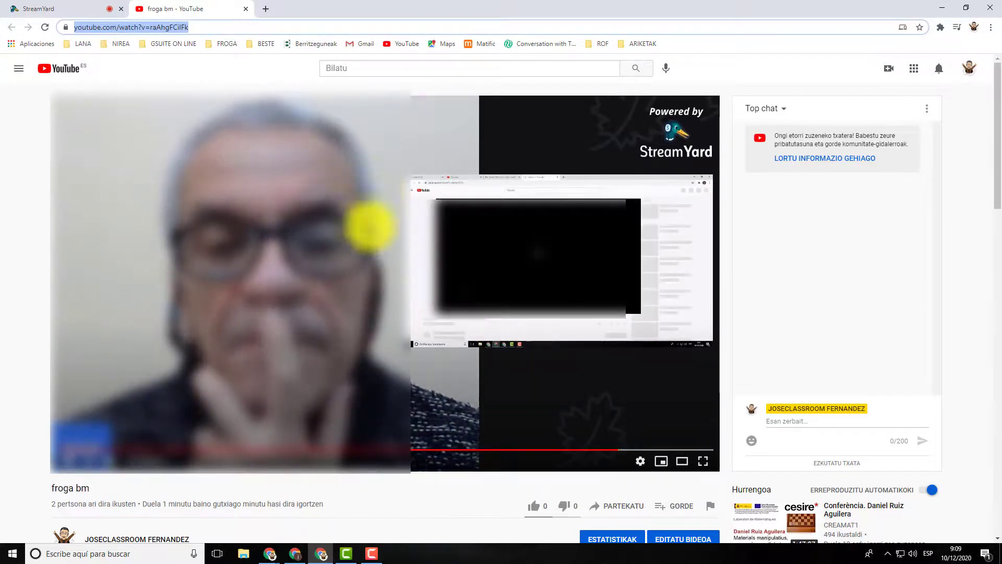
Step: Check the second viewer's window, then return to the original browser window
mouse_move(350, 553)
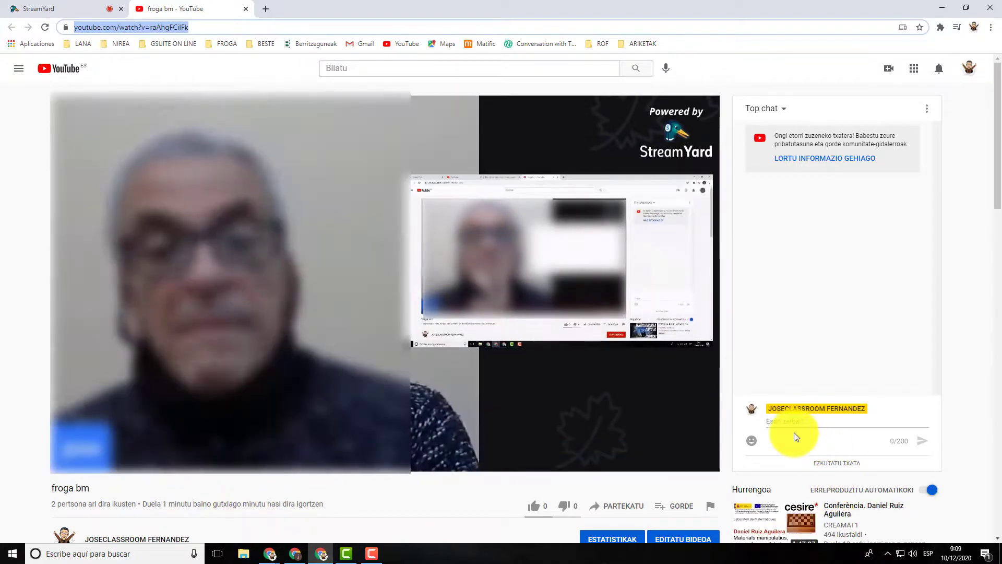
left_click(295, 554)
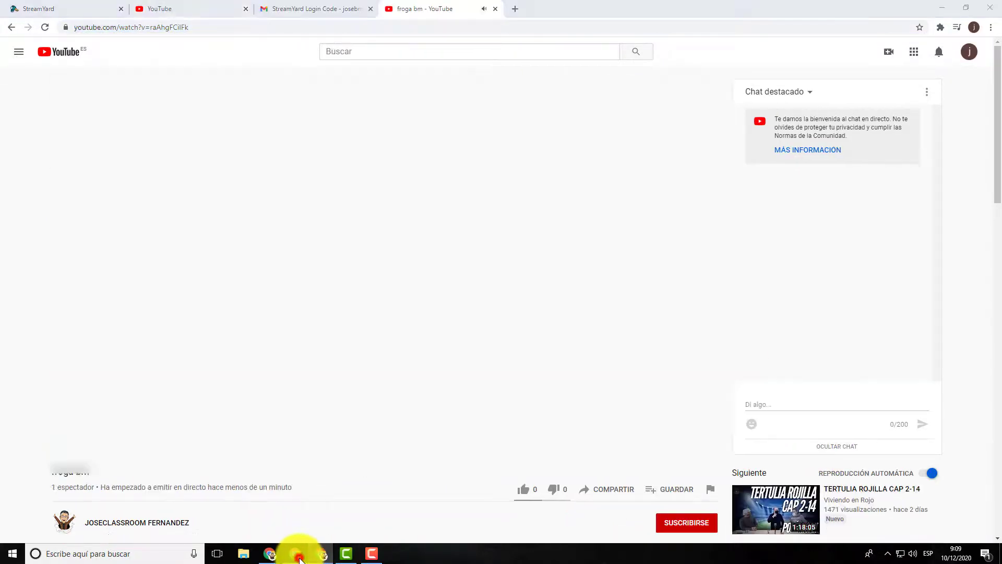
left_click(108, 444)
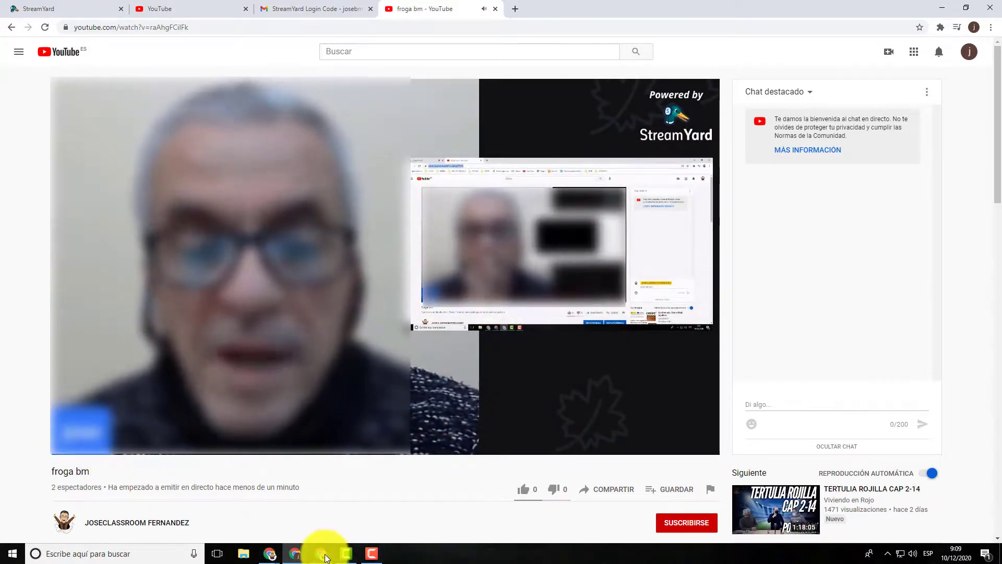
left_click(322, 553)
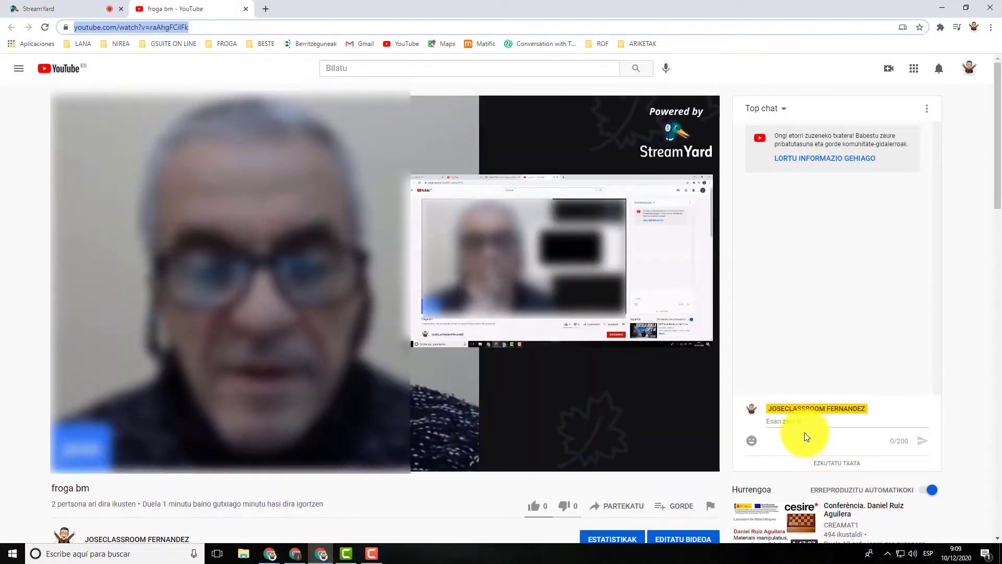
Step: Post the message 'kaixo' in the froga bm live chat
left_click(791, 434)
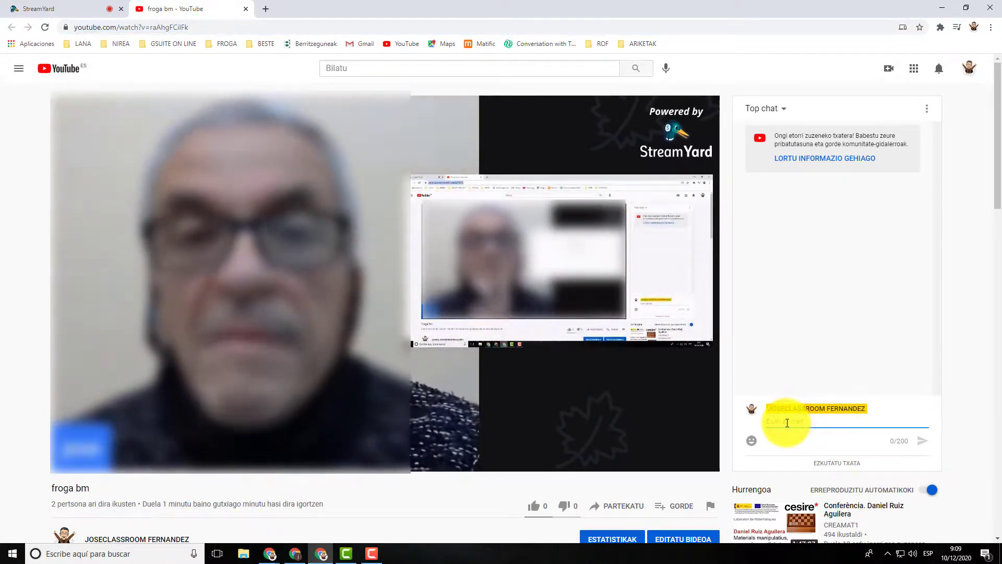
type("kaixo")
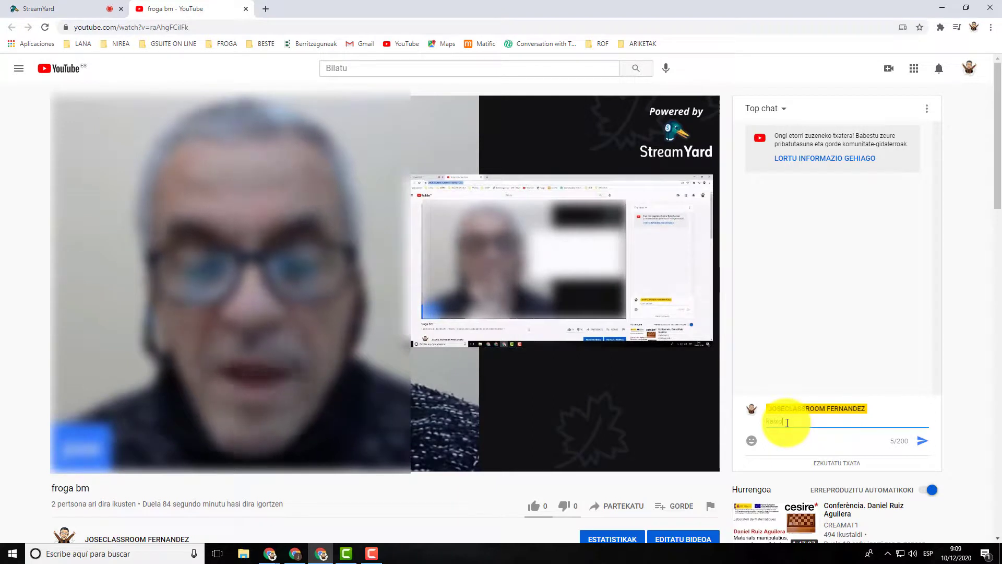
left_click(918, 441)
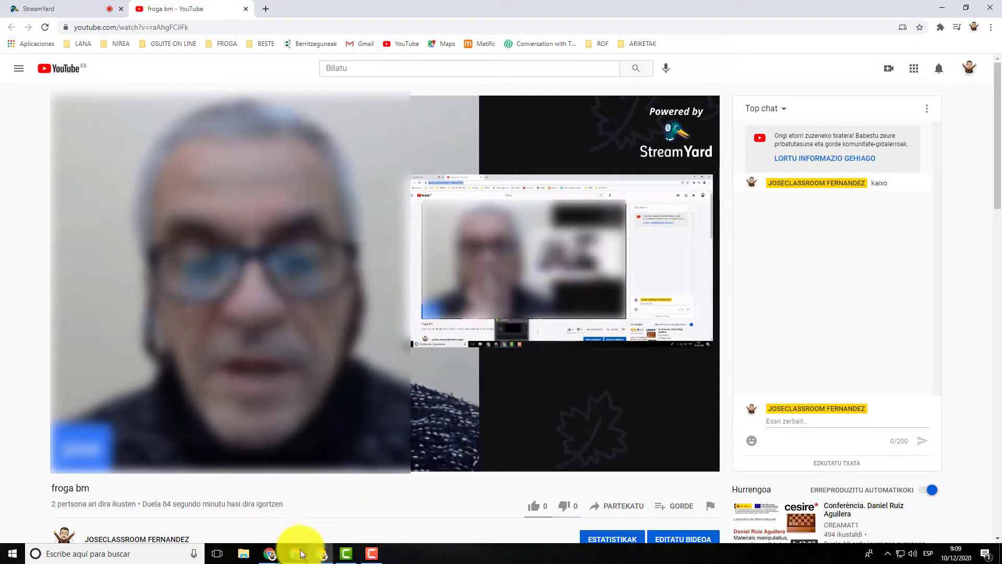
mouse_move(302, 554)
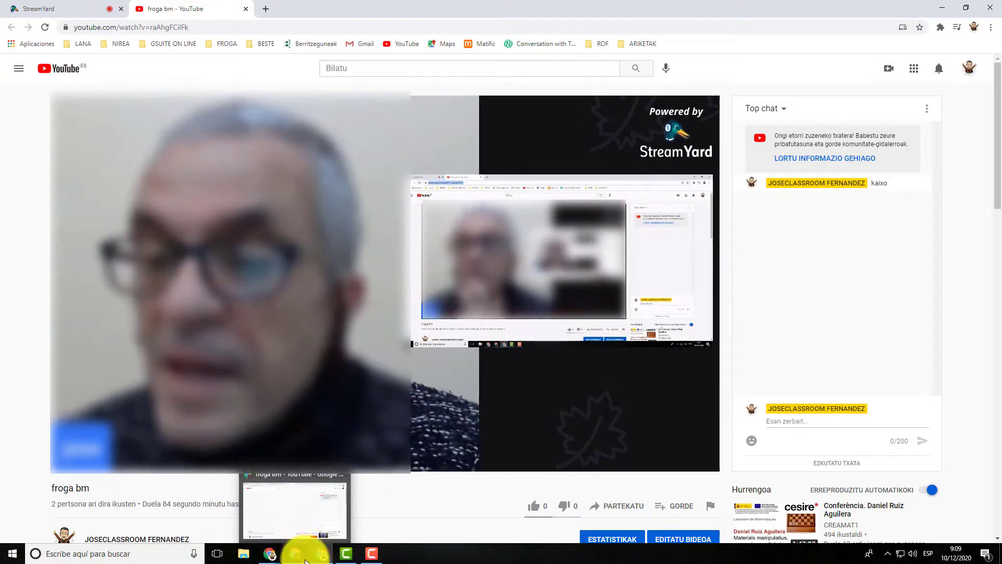
Step: As the second viewer, try joining the chat and start the channel-creation prompt
left_click(299, 554)
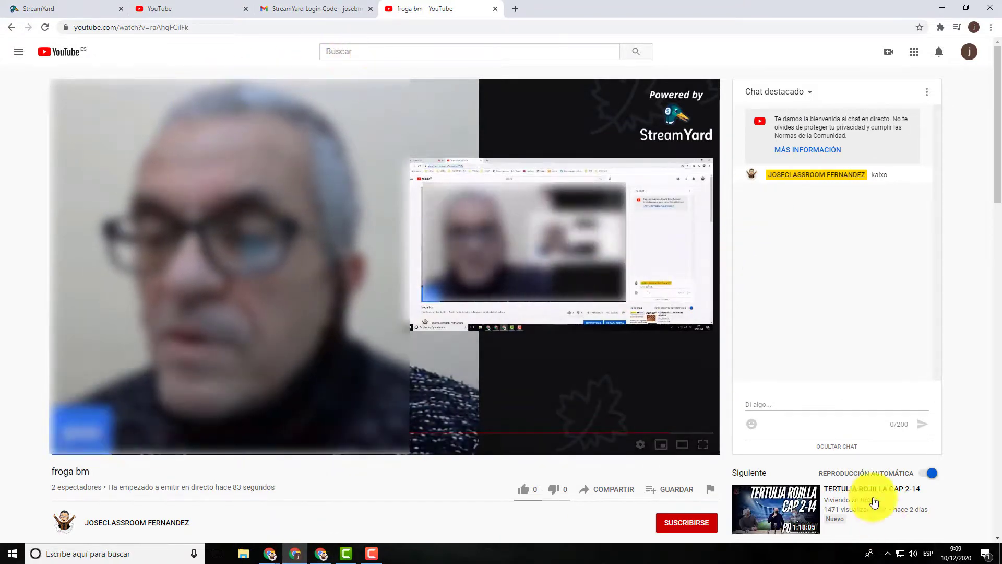
left_click(809, 408)
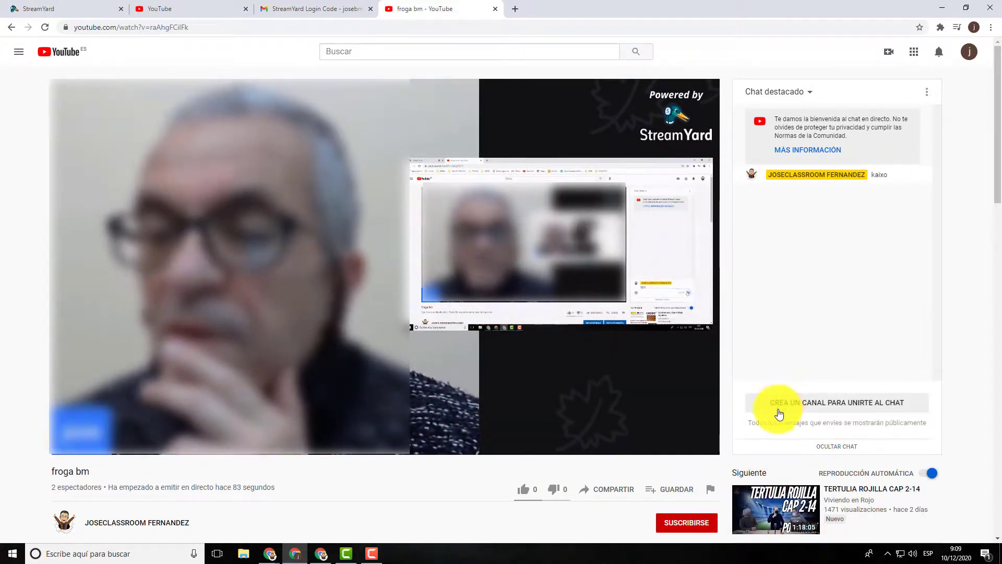
mouse_move(770, 423)
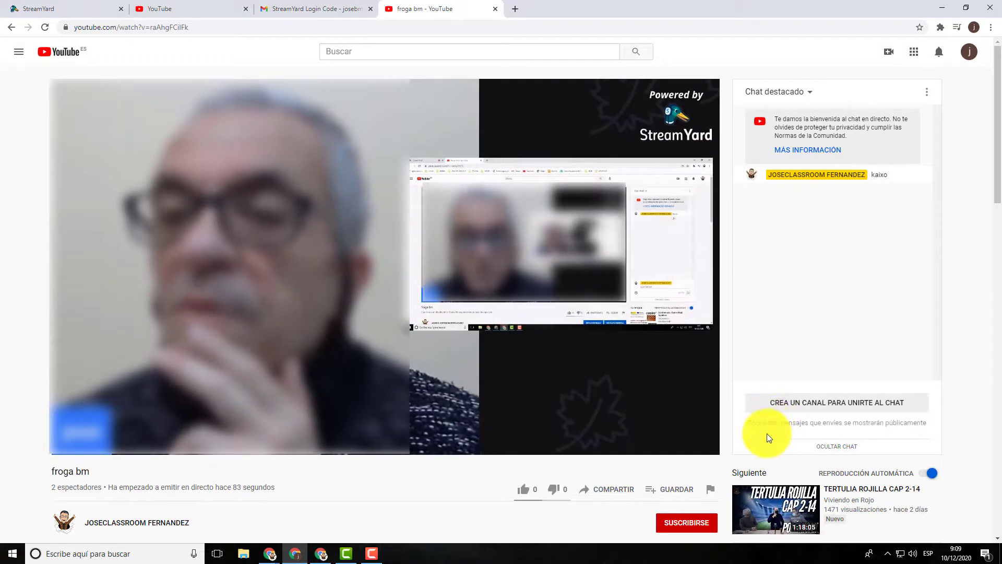
left_click(777, 423)
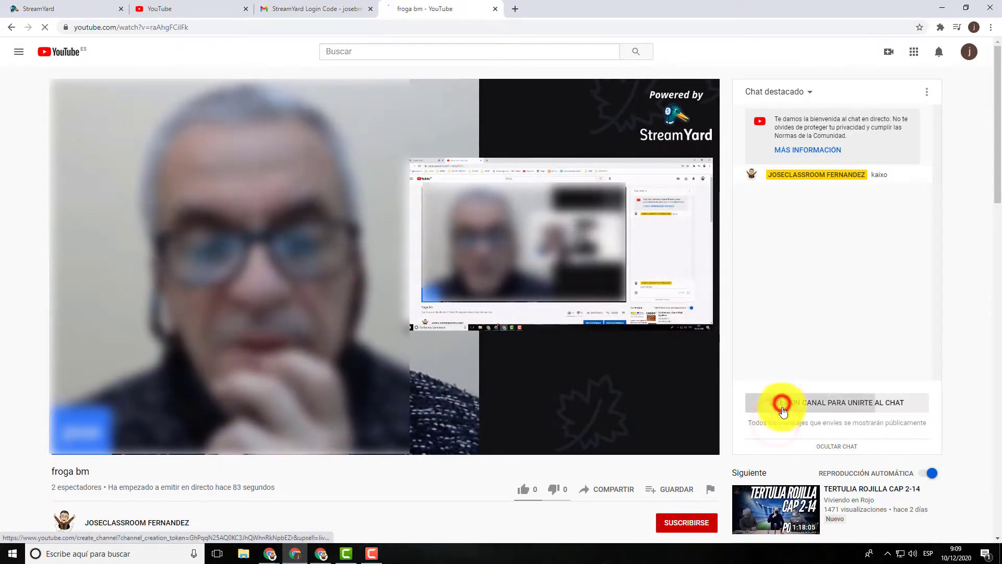
left_click(783, 409)
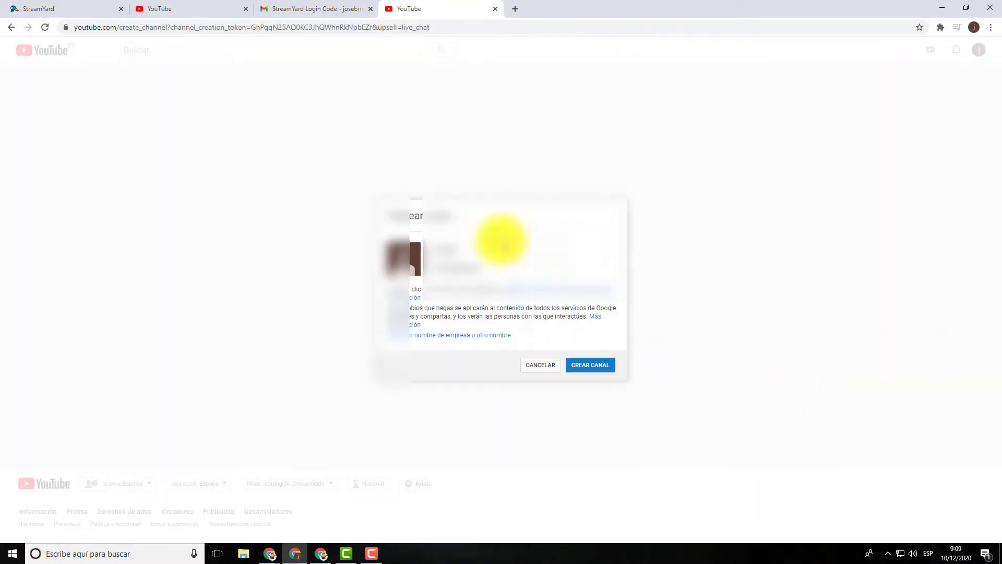
Step: Close the Chatear como channel-creation tab and return to the StreamYard login code email
left_click(325, 12)
left_click(430, 9)
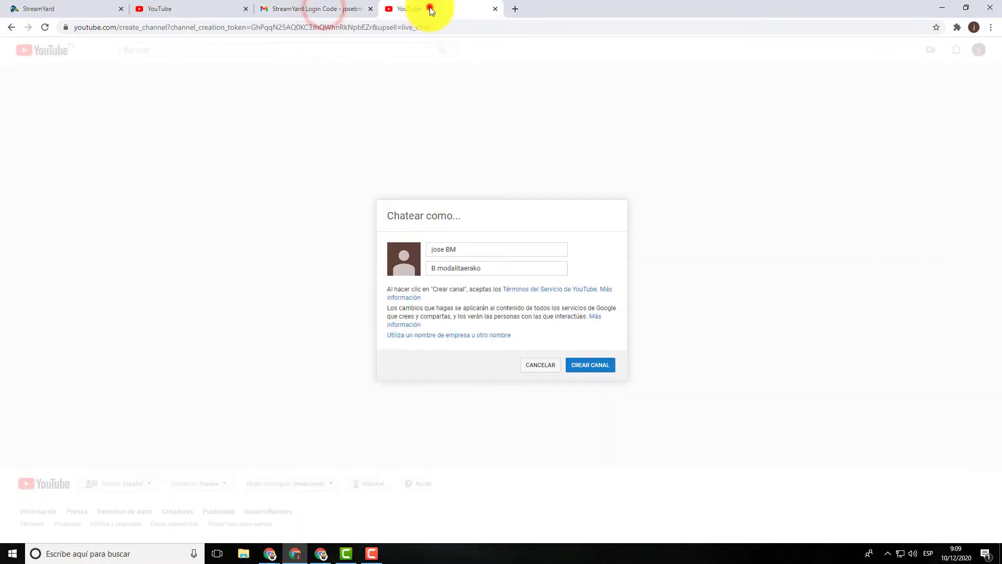
left_click(495, 9)
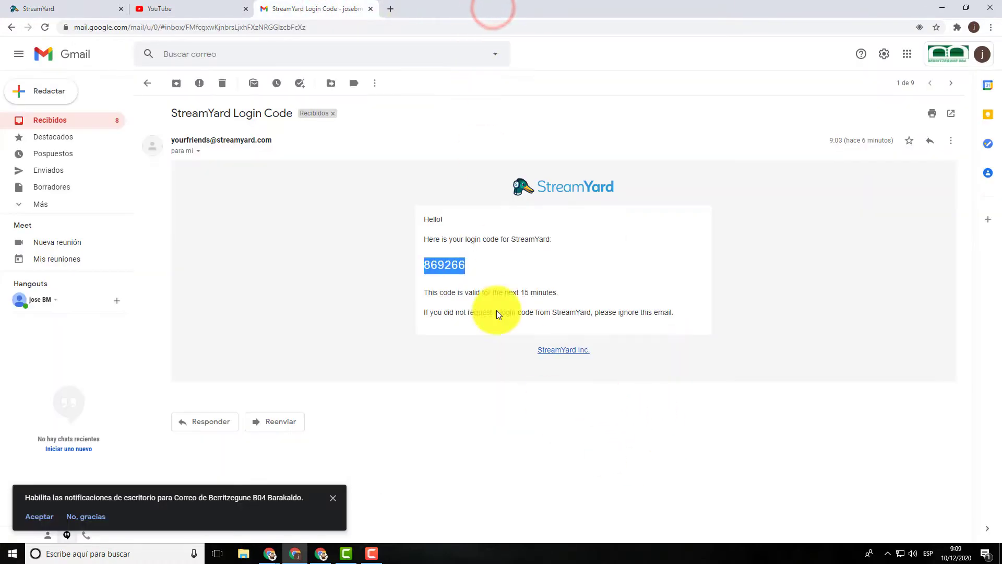
left_click(202, 12)
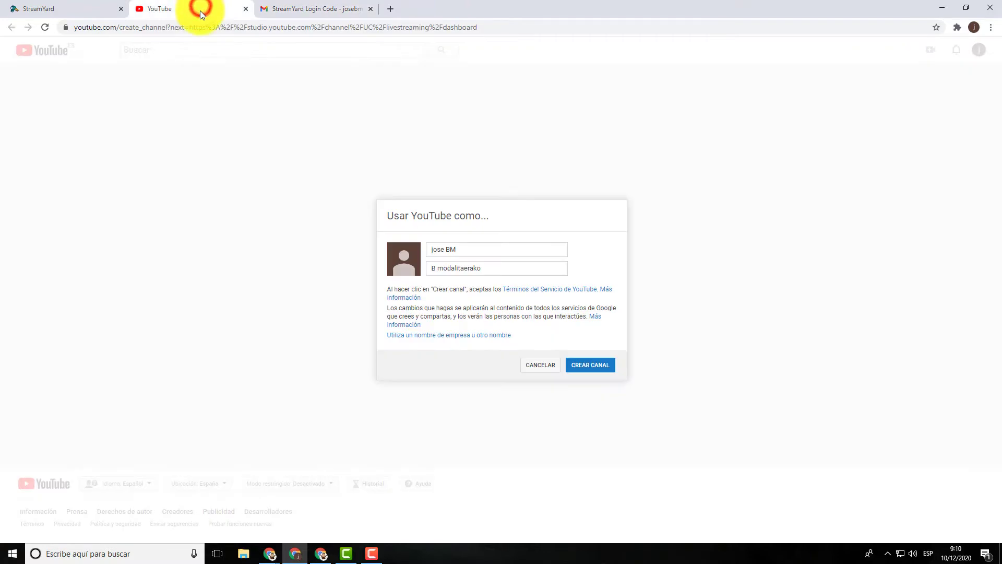
left_click(303, 11)
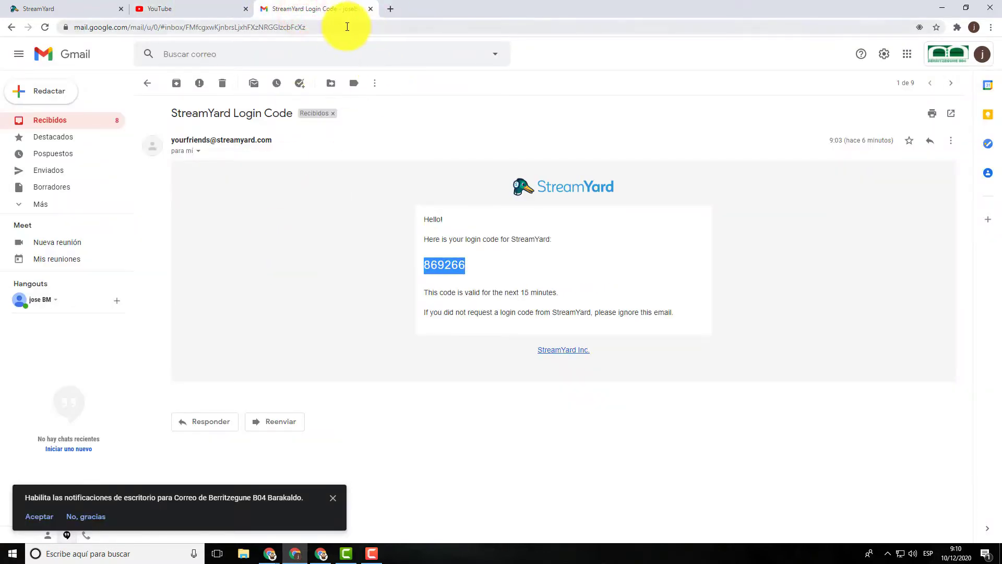